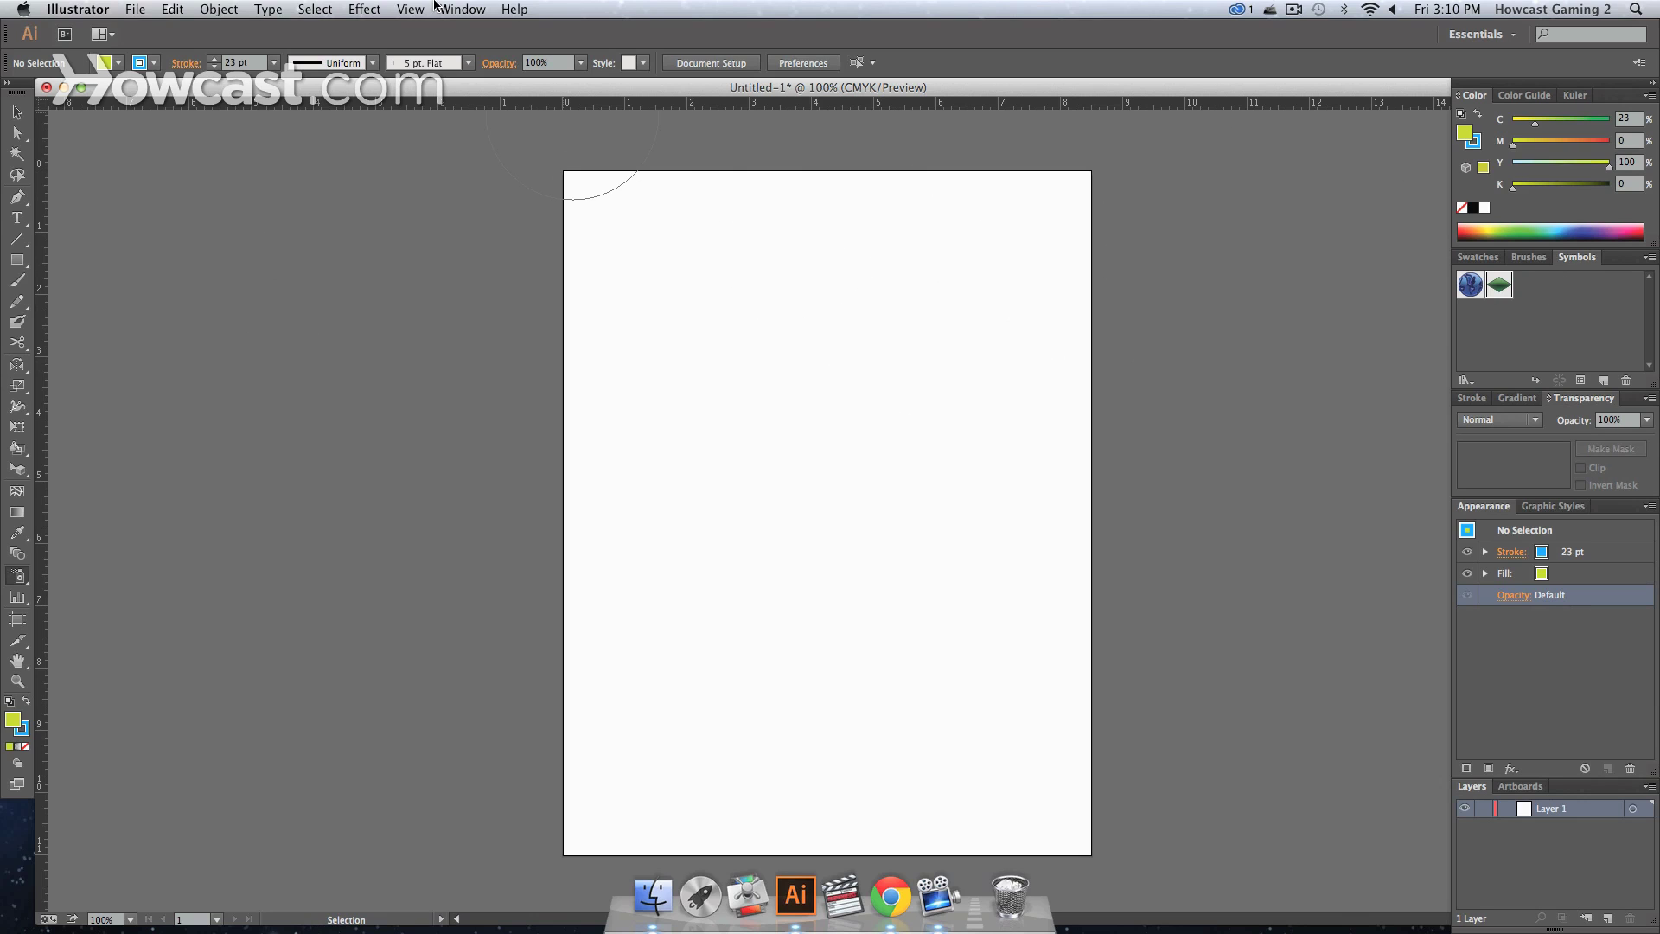
Switch to the Symbol Sprayer and bring up Open Symbol Library from the Symbols panel menu
click(462, 8)
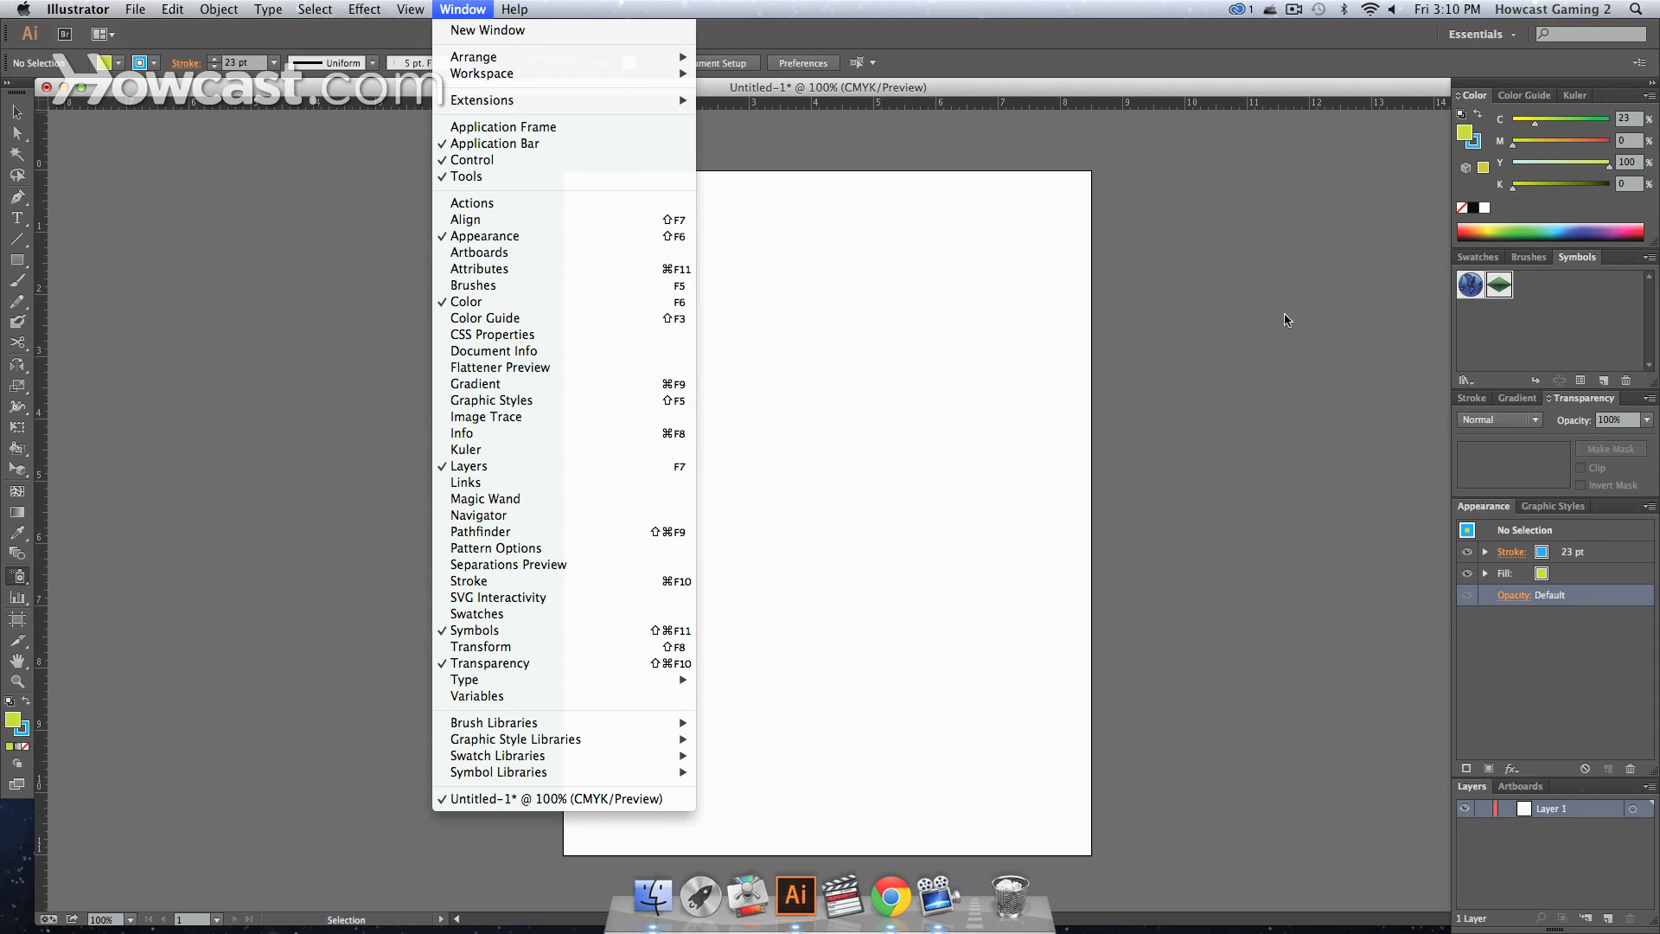
key(Escape)
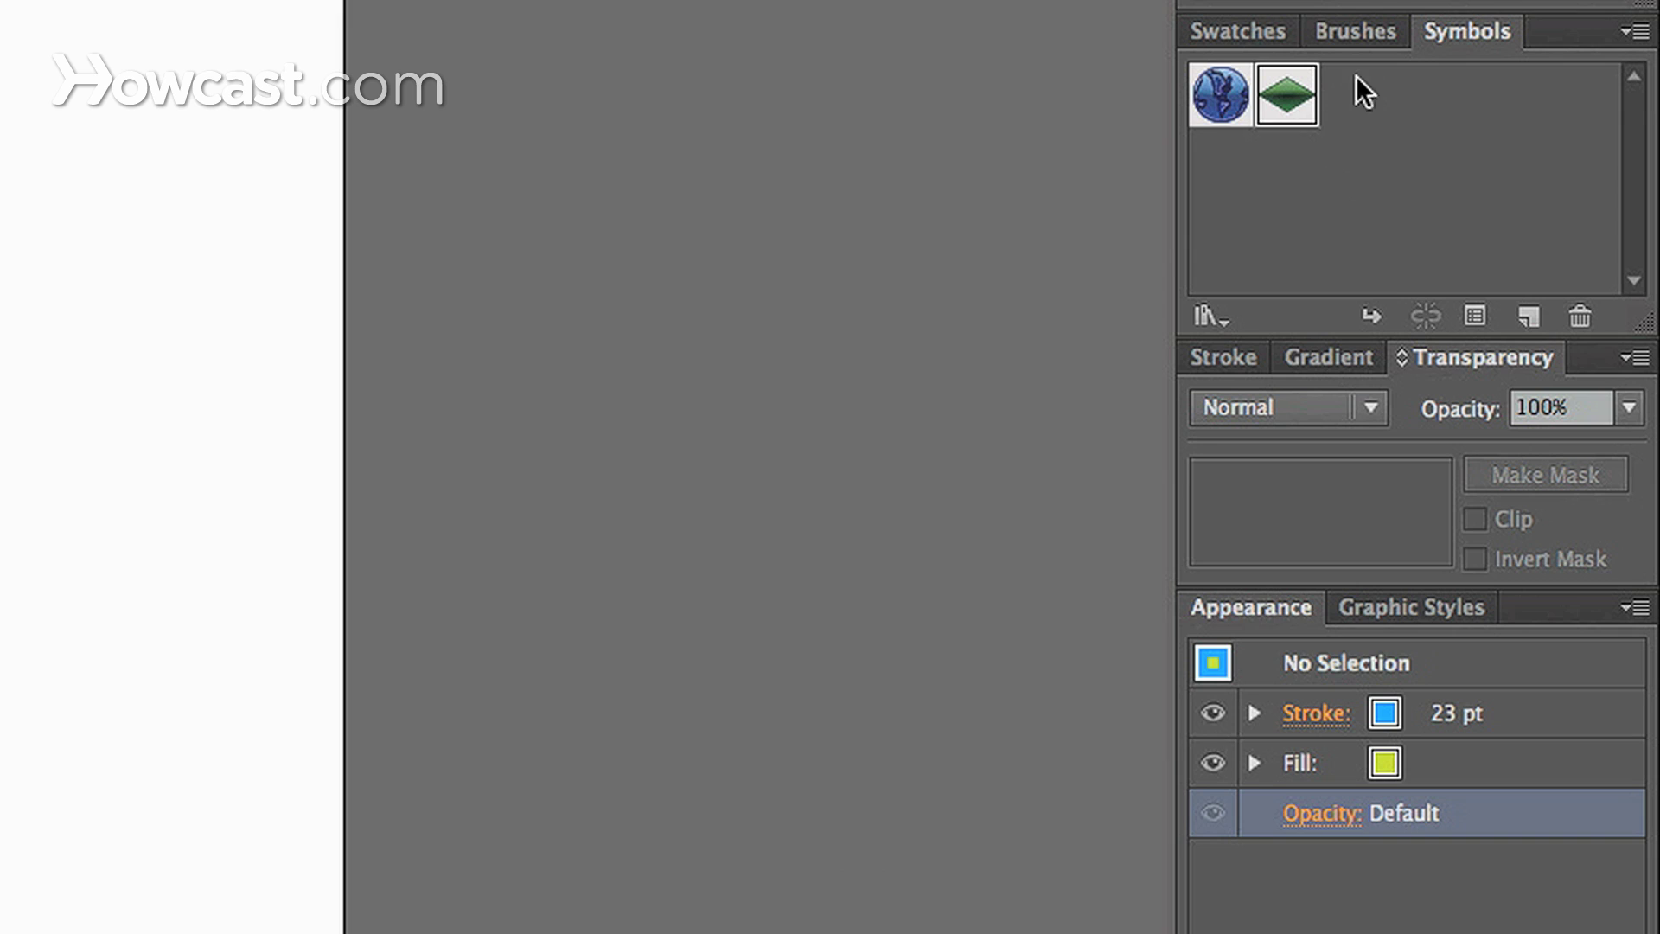
click(1637, 33)
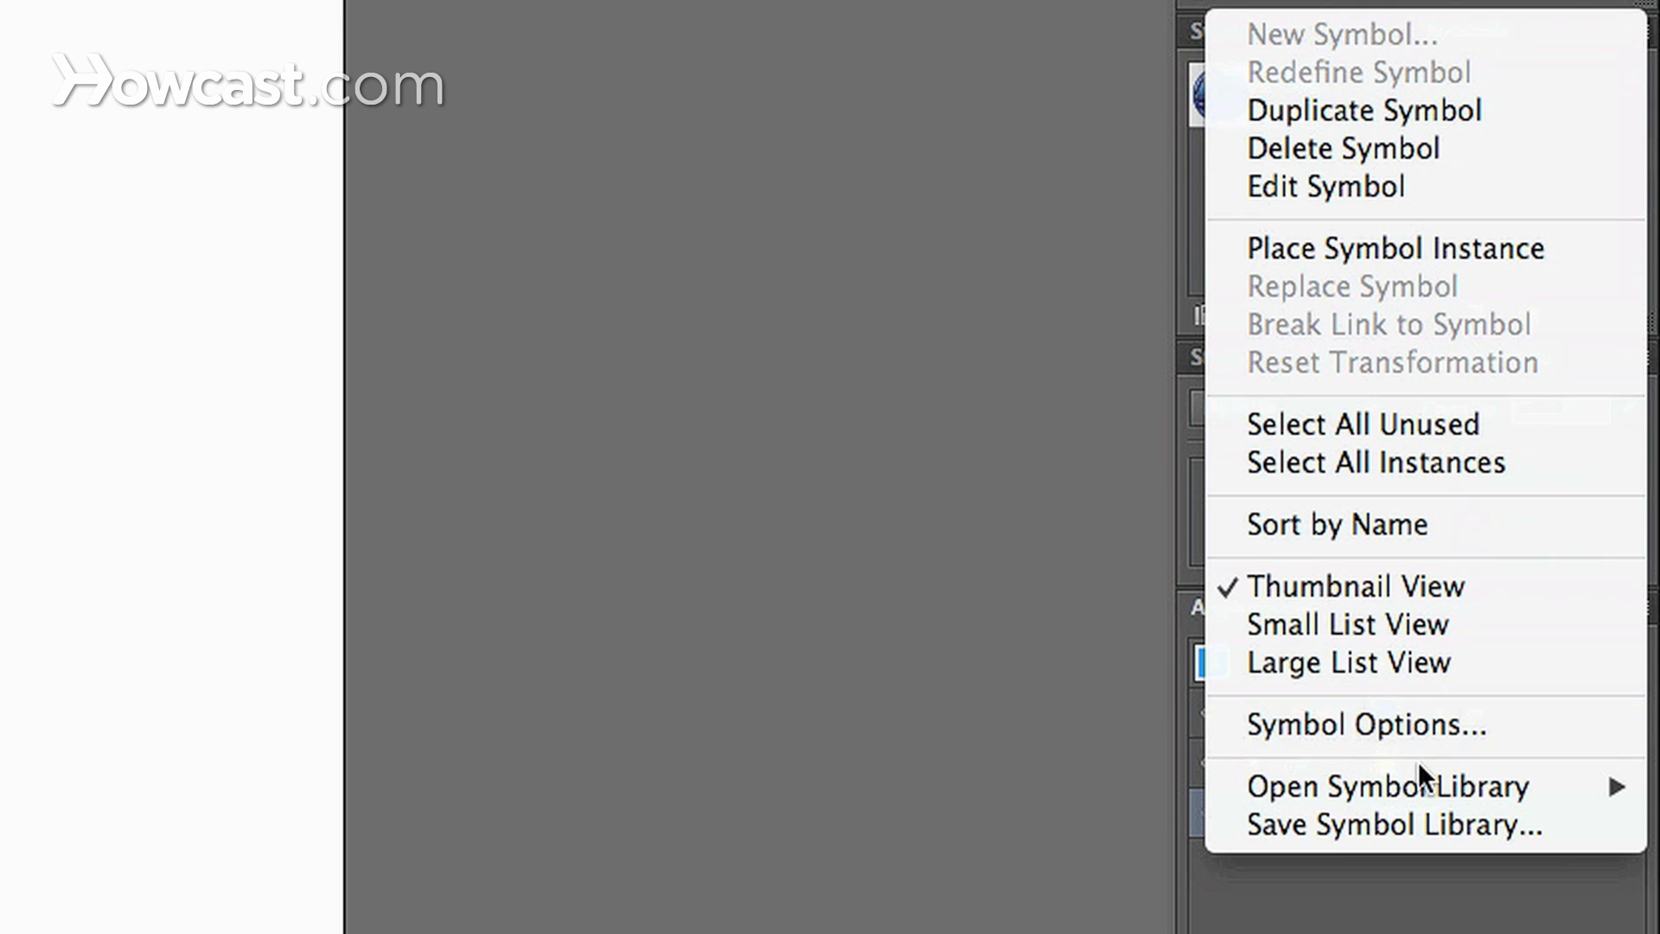
mouse_move(1418, 780)
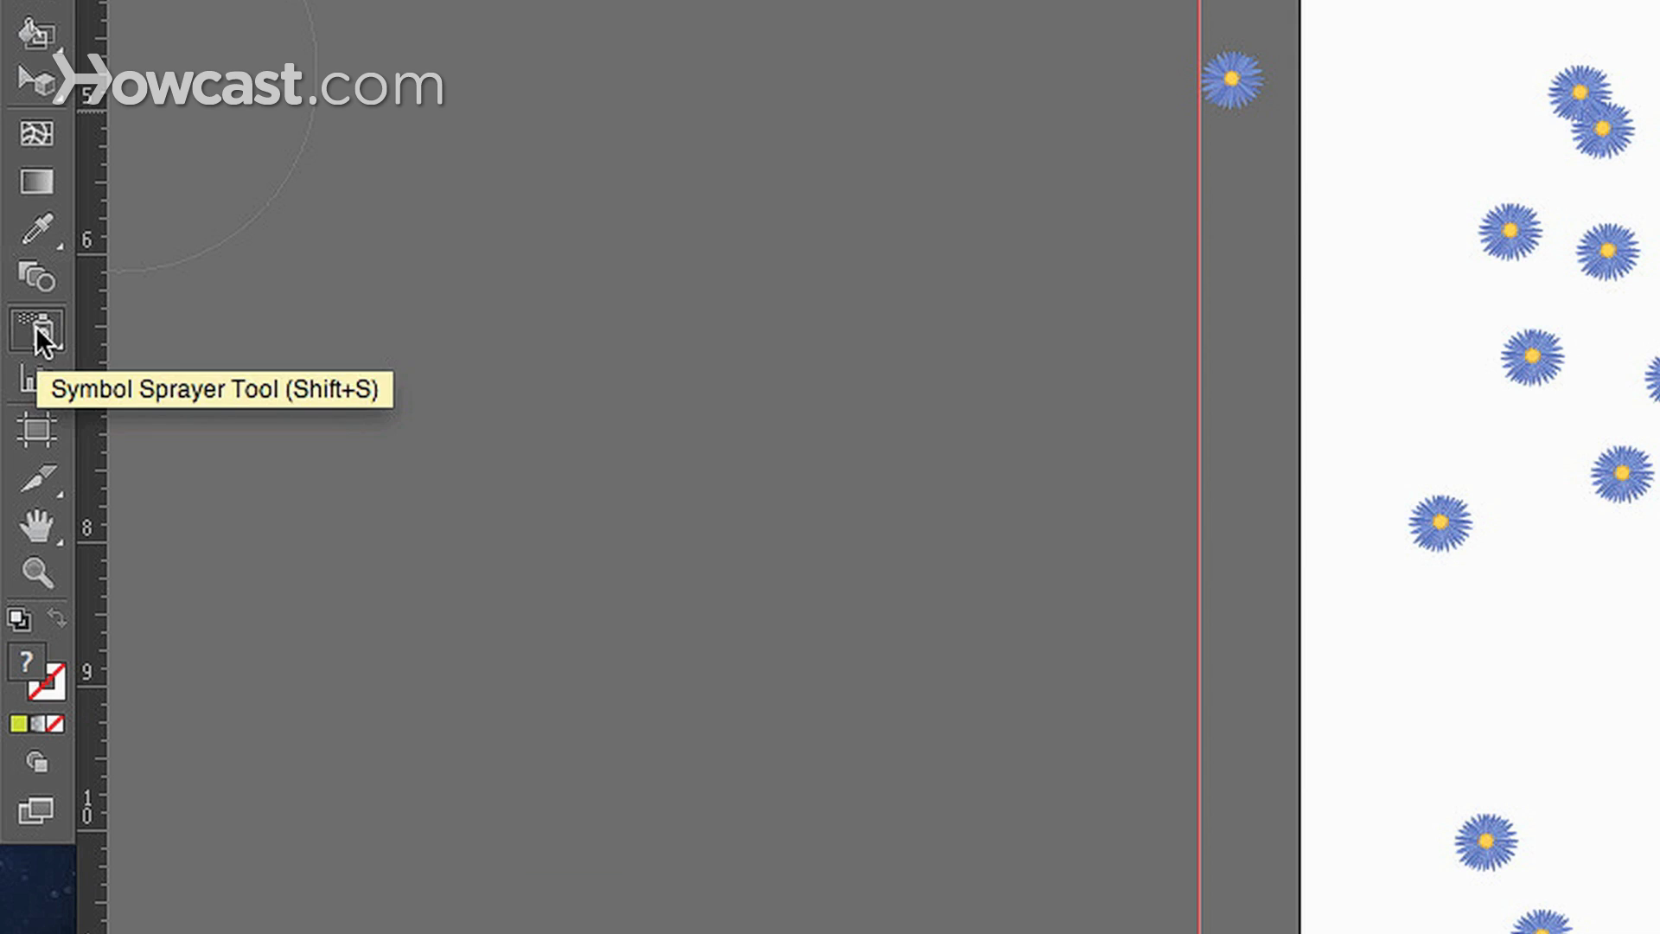
Reveal the other symbolism tools in the Symbol Sprayer's tool flyout
click(37, 333)
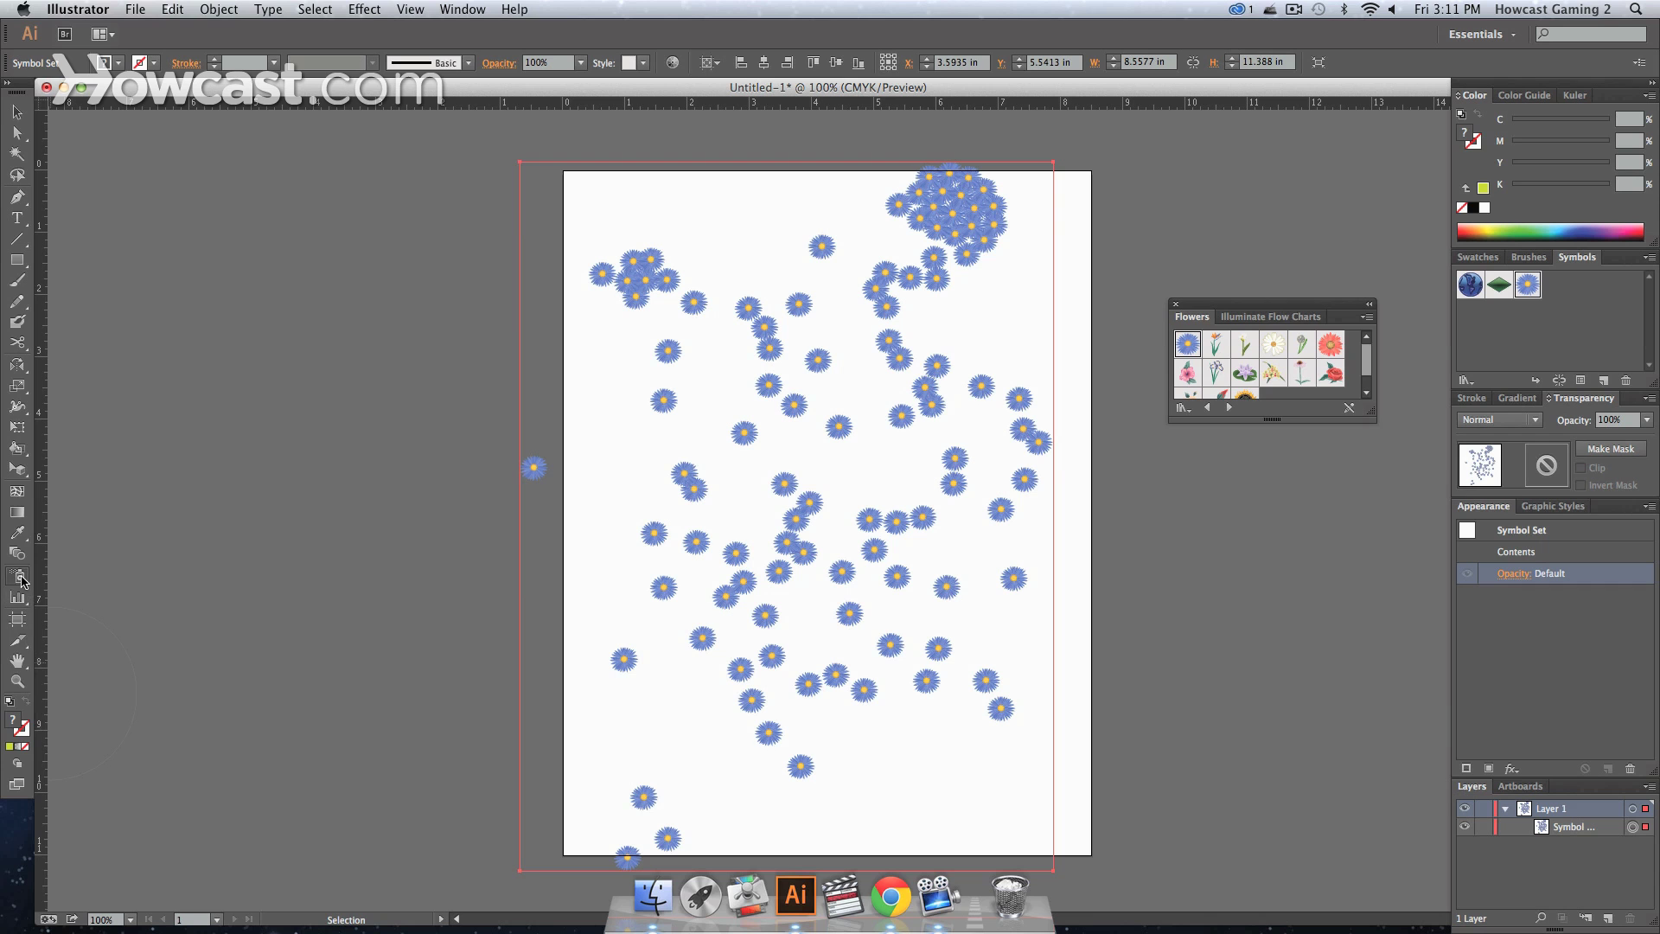
Push the flowers with the Symbol Shifter, then scrunch the middle and upper-right flowers together
click(19, 578)
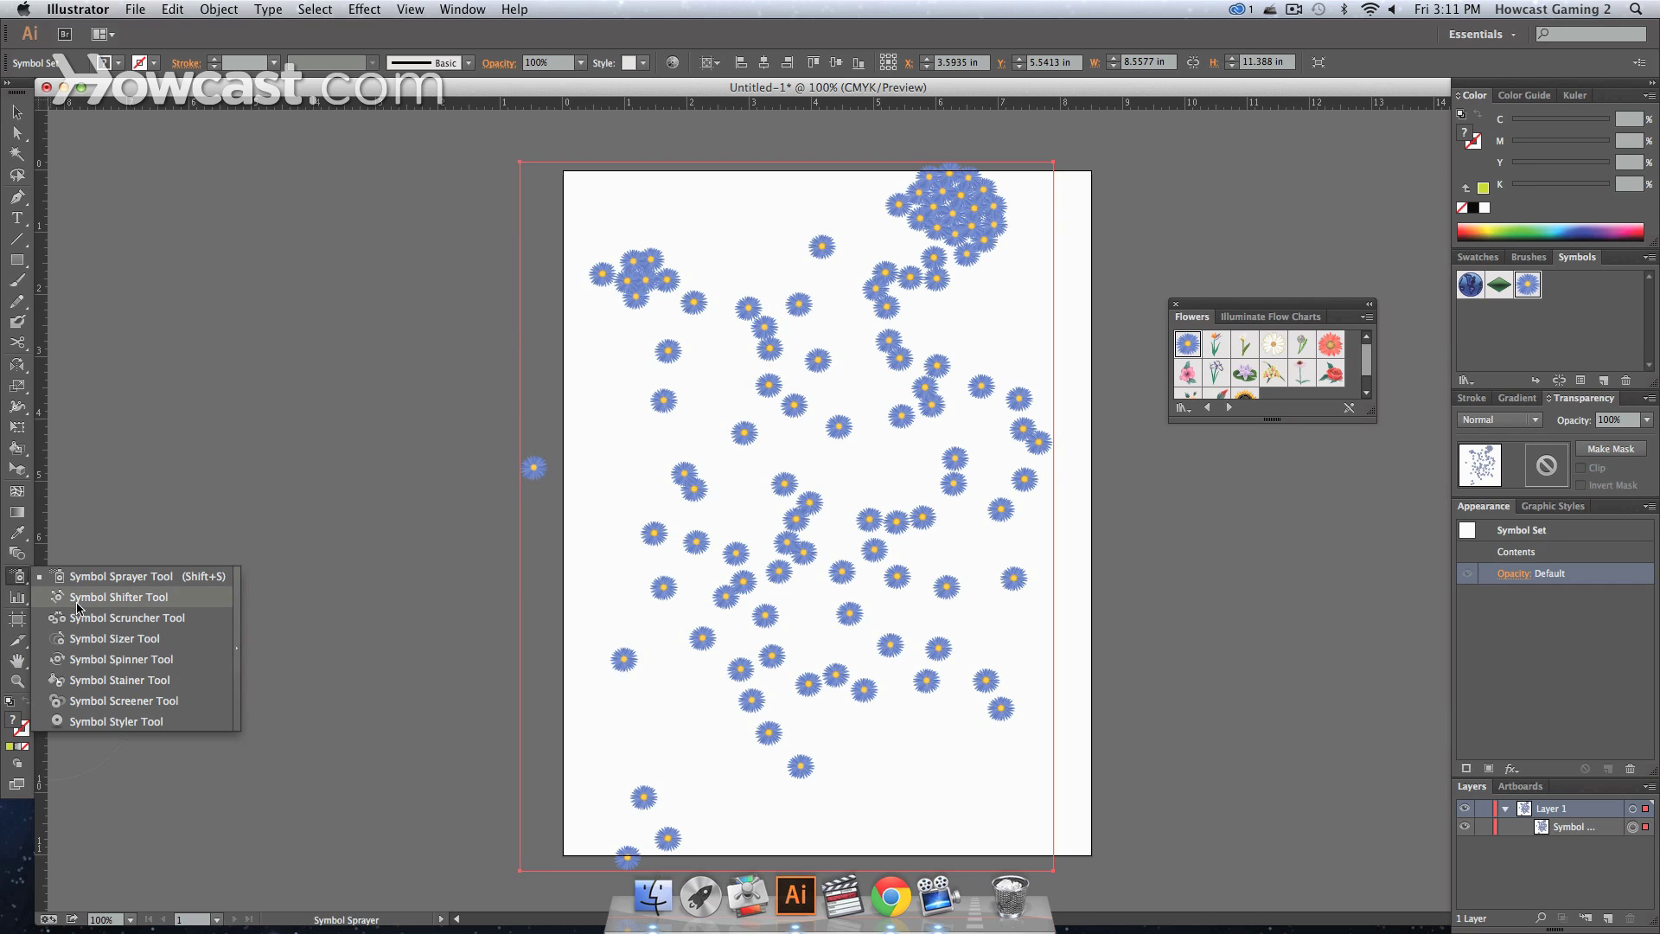
click(78, 597)
mouse_move(560, 444)
mouse_down()
mouse_move(723, 433)
mouse_move(956, 371)
mouse_move(1019, 437)
mouse_move(710, 590)
mouse_move(623, 596)
mouse_move(982, 337)
mouse_move(696, 358)
mouse_move(934, 242)
mouse_move(640, 268)
mouse_move(809, 324)
mouse_move(848, 597)
mouse_move(1094, 160)
mouse_move(1124, 178)
mouse_up()
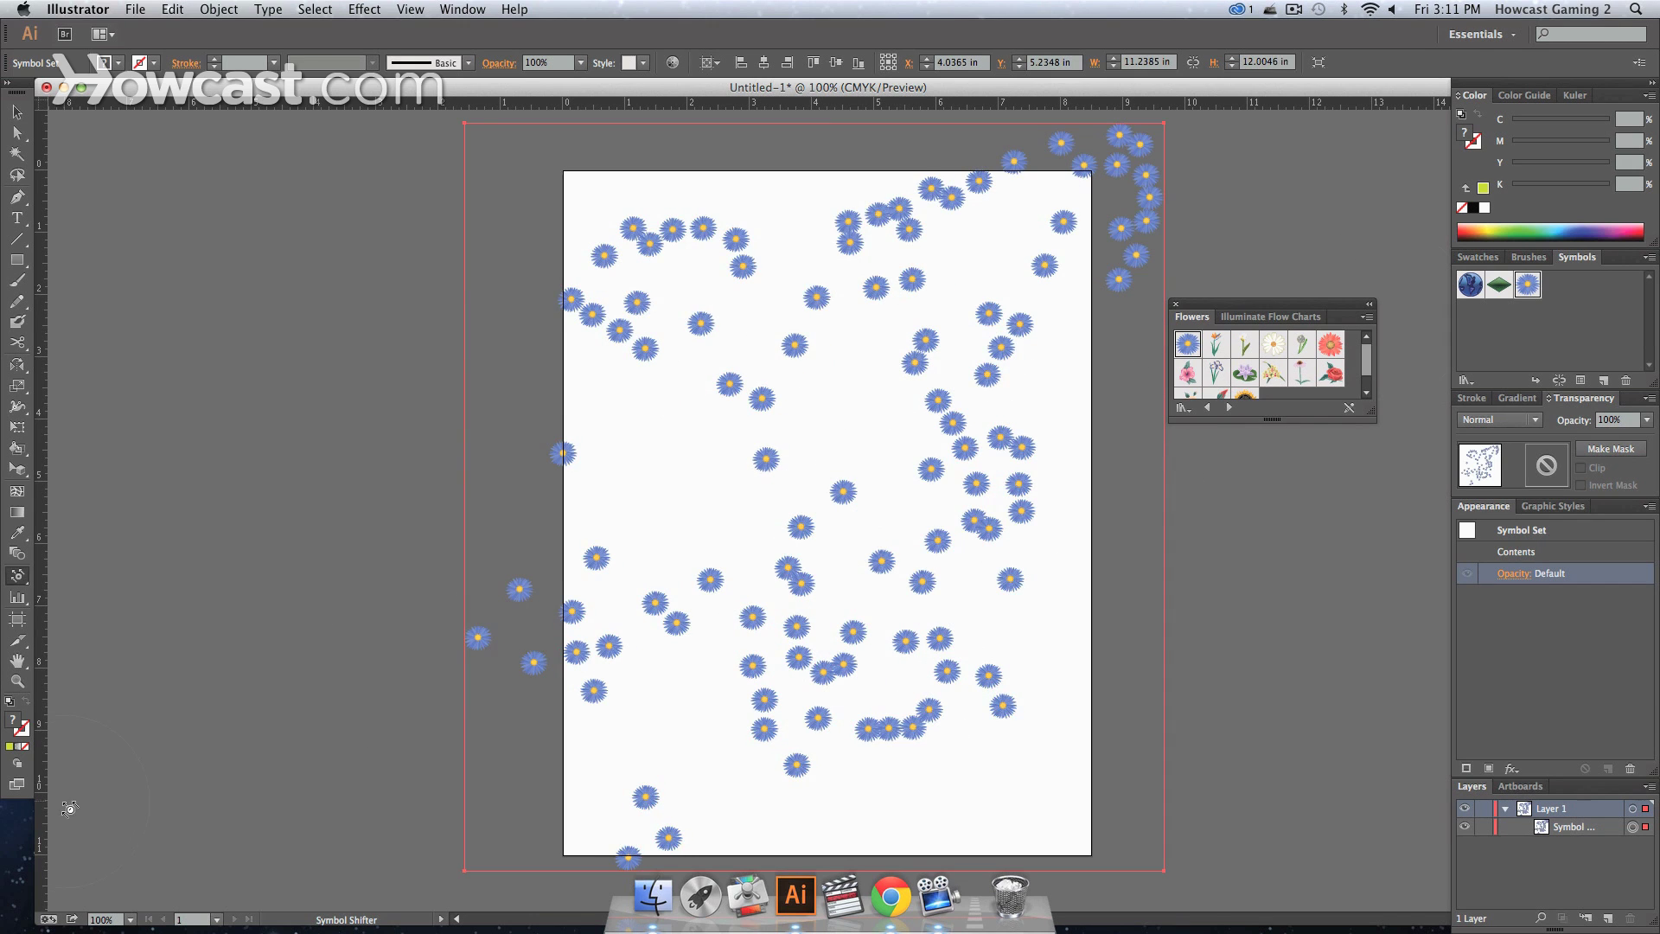
drag(17, 577, 98, 623)
drag(884, 216, 884, 217)
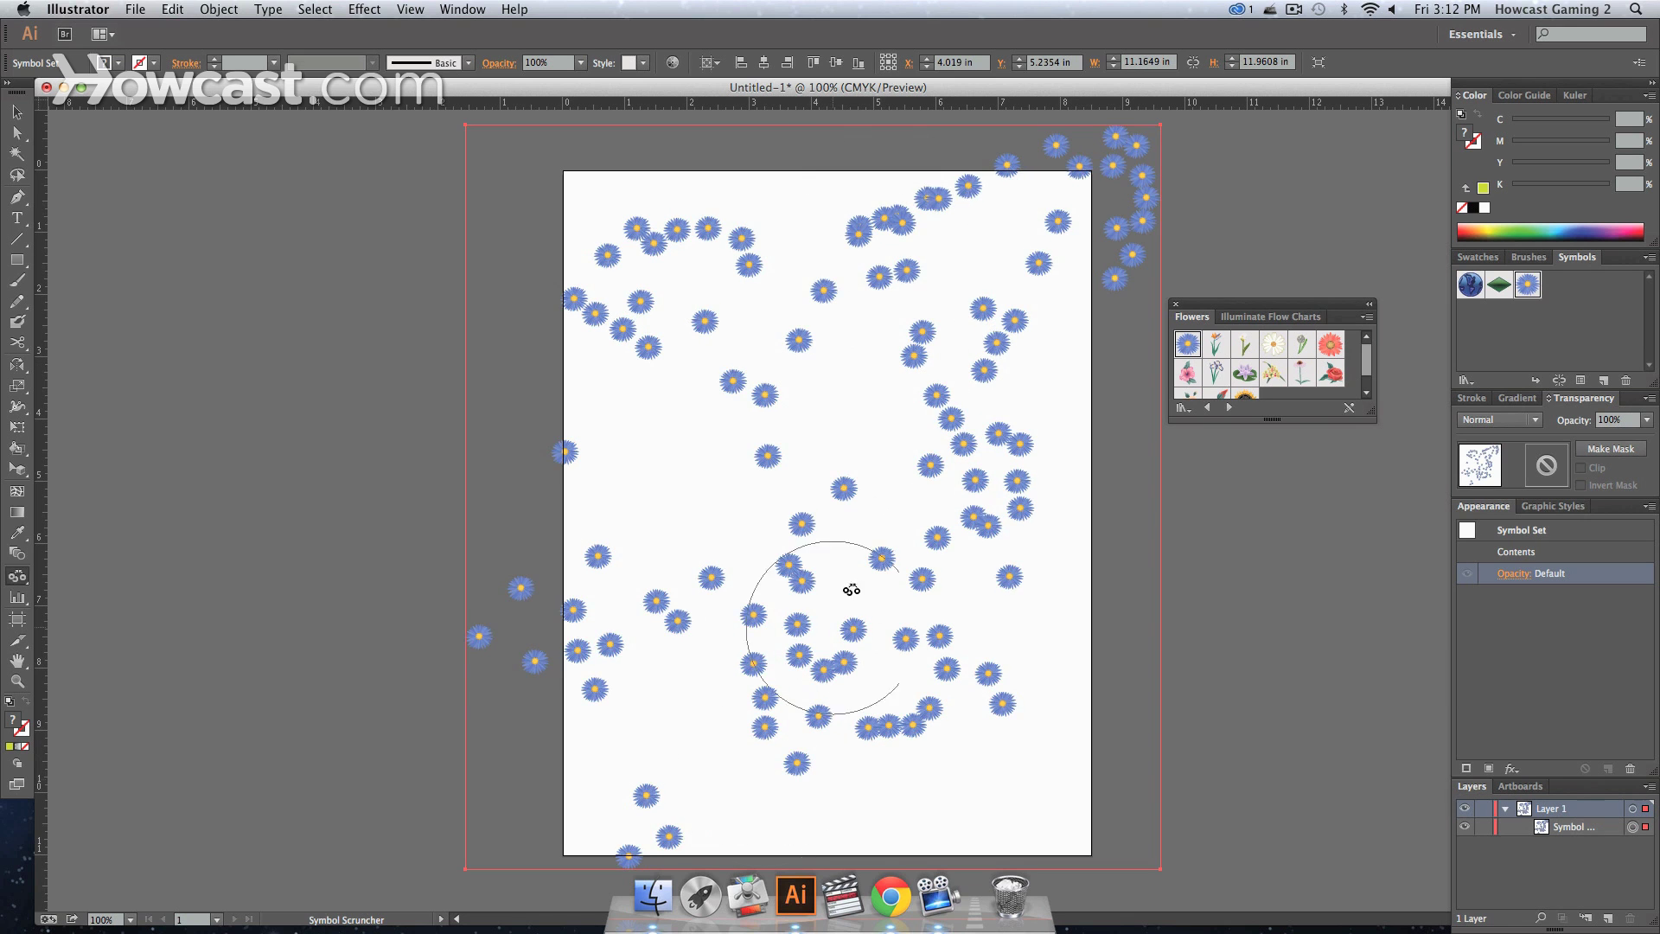
mouse_move(937, 389)
mouse_down()
mouse_move(899, 363)
mouse_move(945, 353)
mouse_up()
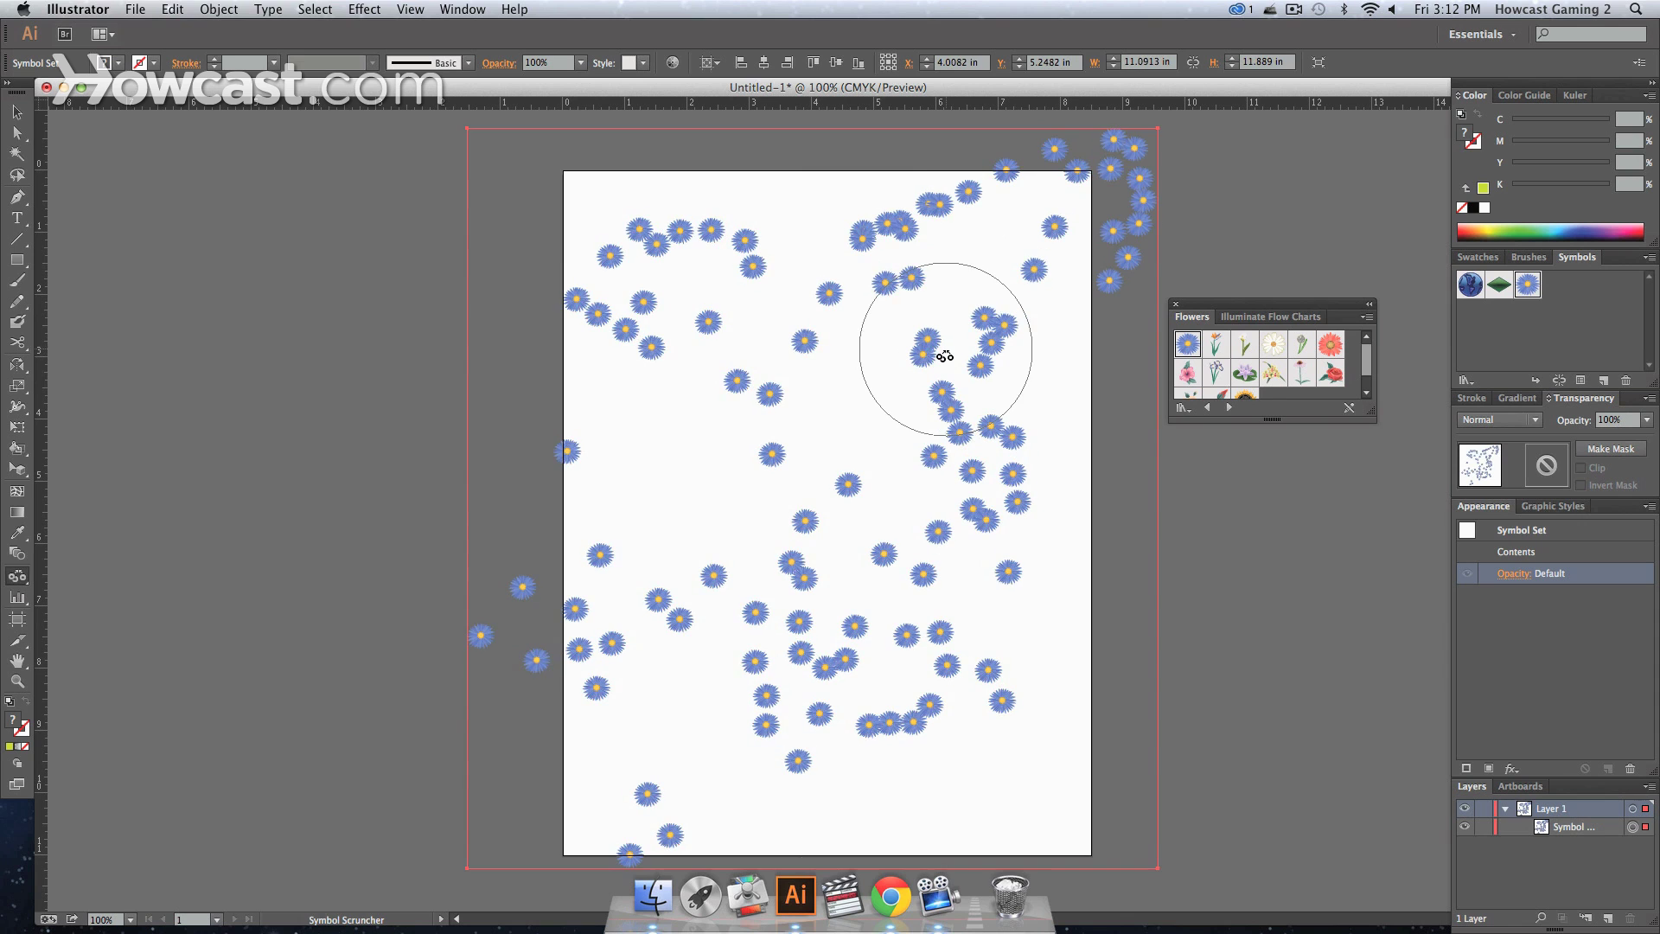
Enlarge the lower-left flowers into one big bloom with the Symbol Sizer
click(15, 579)
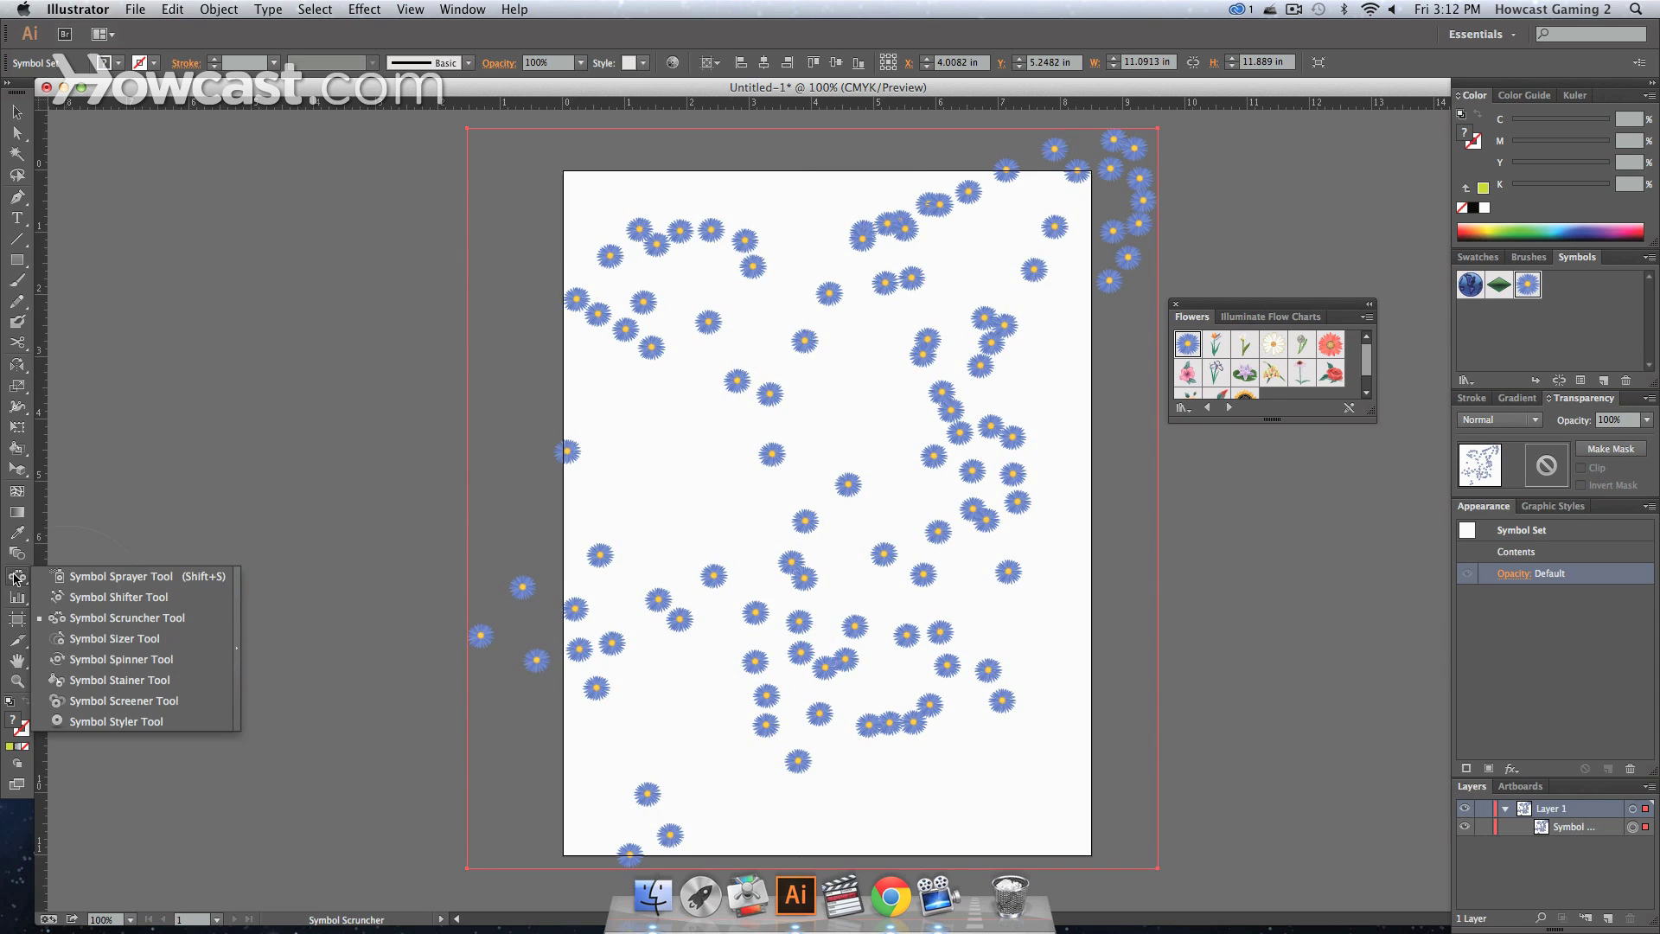
click(115, 638)
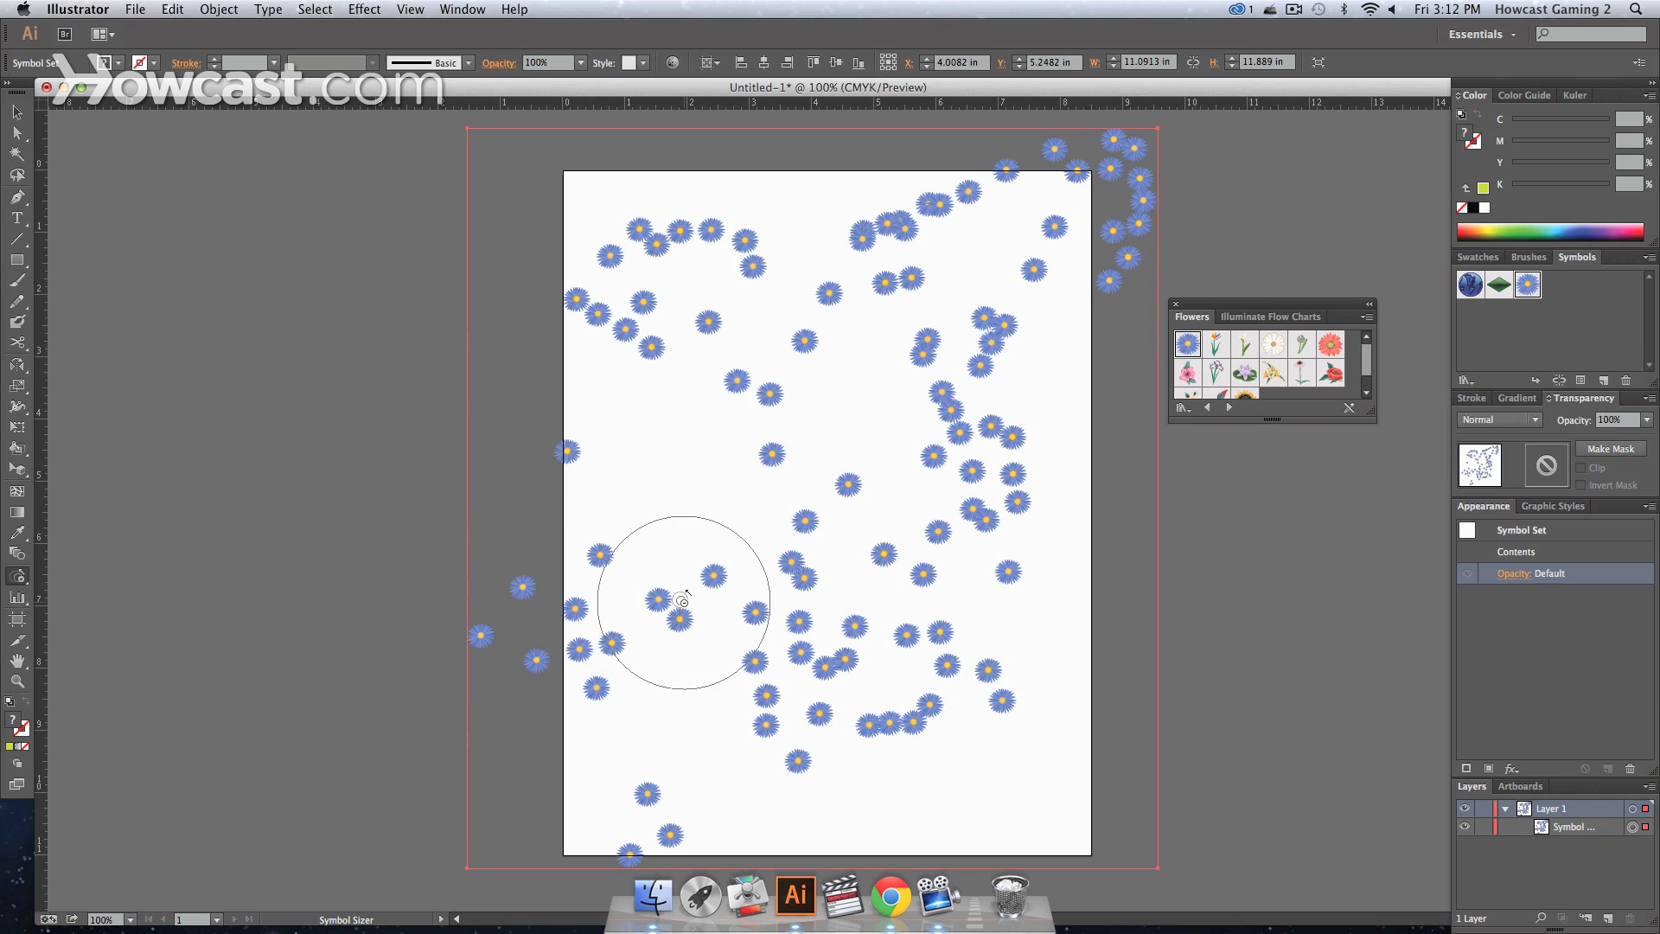
mouse_move(682, 600)
mouse_down()
mouse_move(899, 419)
mouse_move(703, 637)
mouse_move(683, 635)
mouse_up()
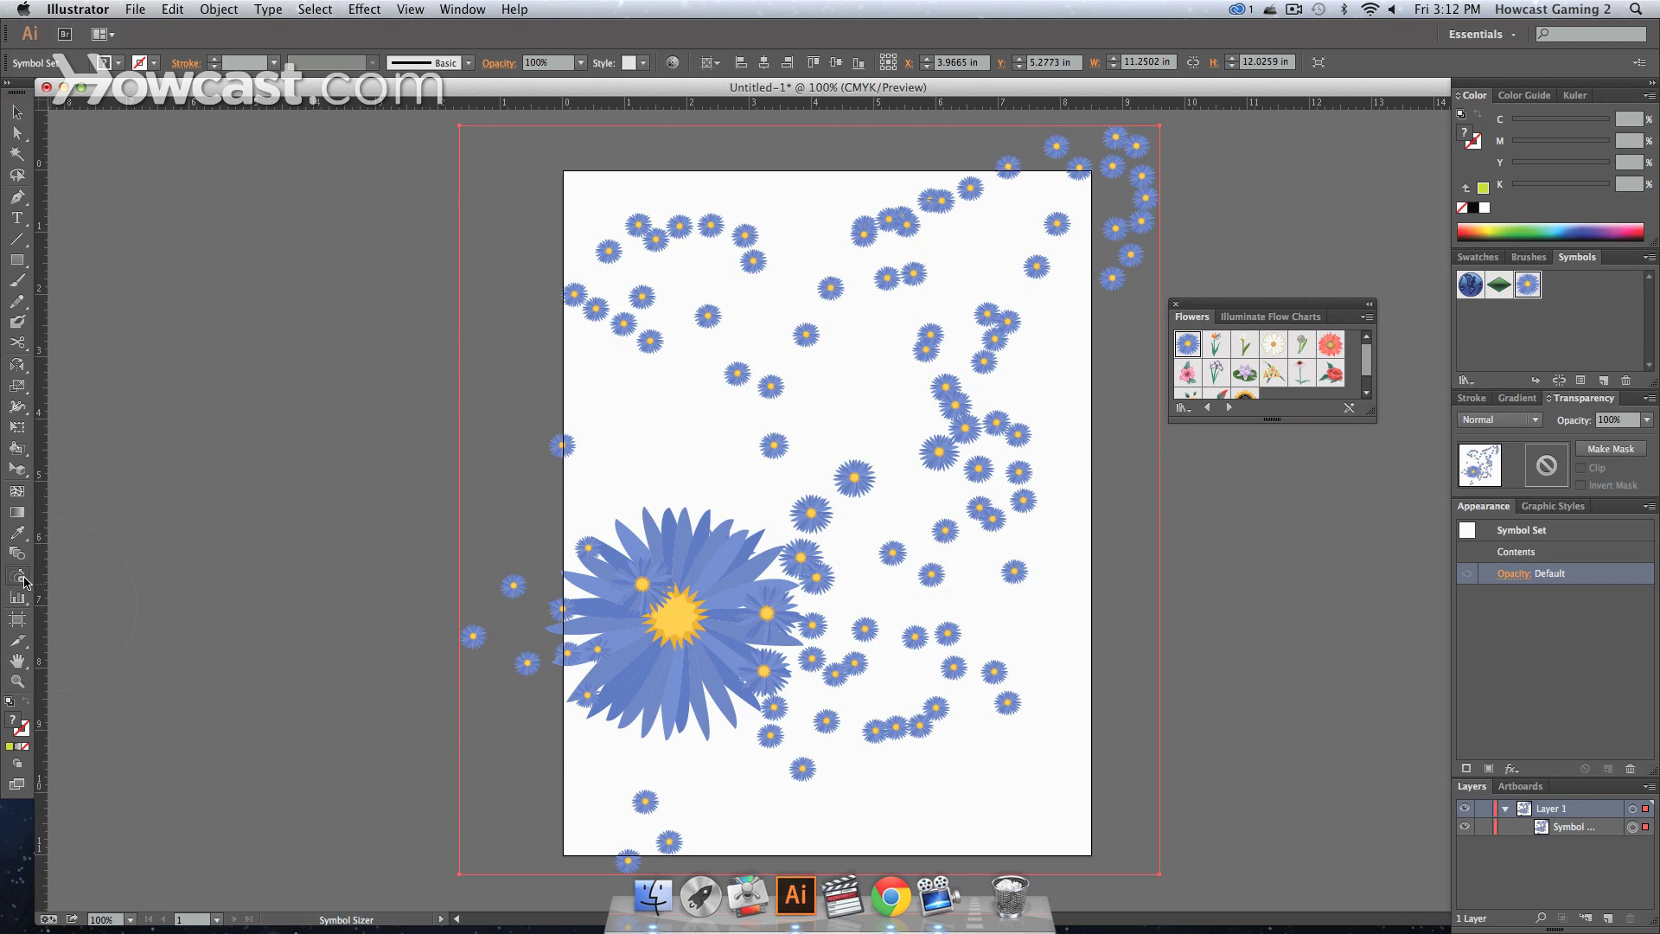
mouse_move(24, 581)
mouse_down()
mouse_move(86, 660)
mouse_move(98, 715)
mouse_move(104, 593)
mouse_up()
Cancel the Symbolism Tools Options unchanged and add the iris symbol from the Flowers library
double_click(17, 576)
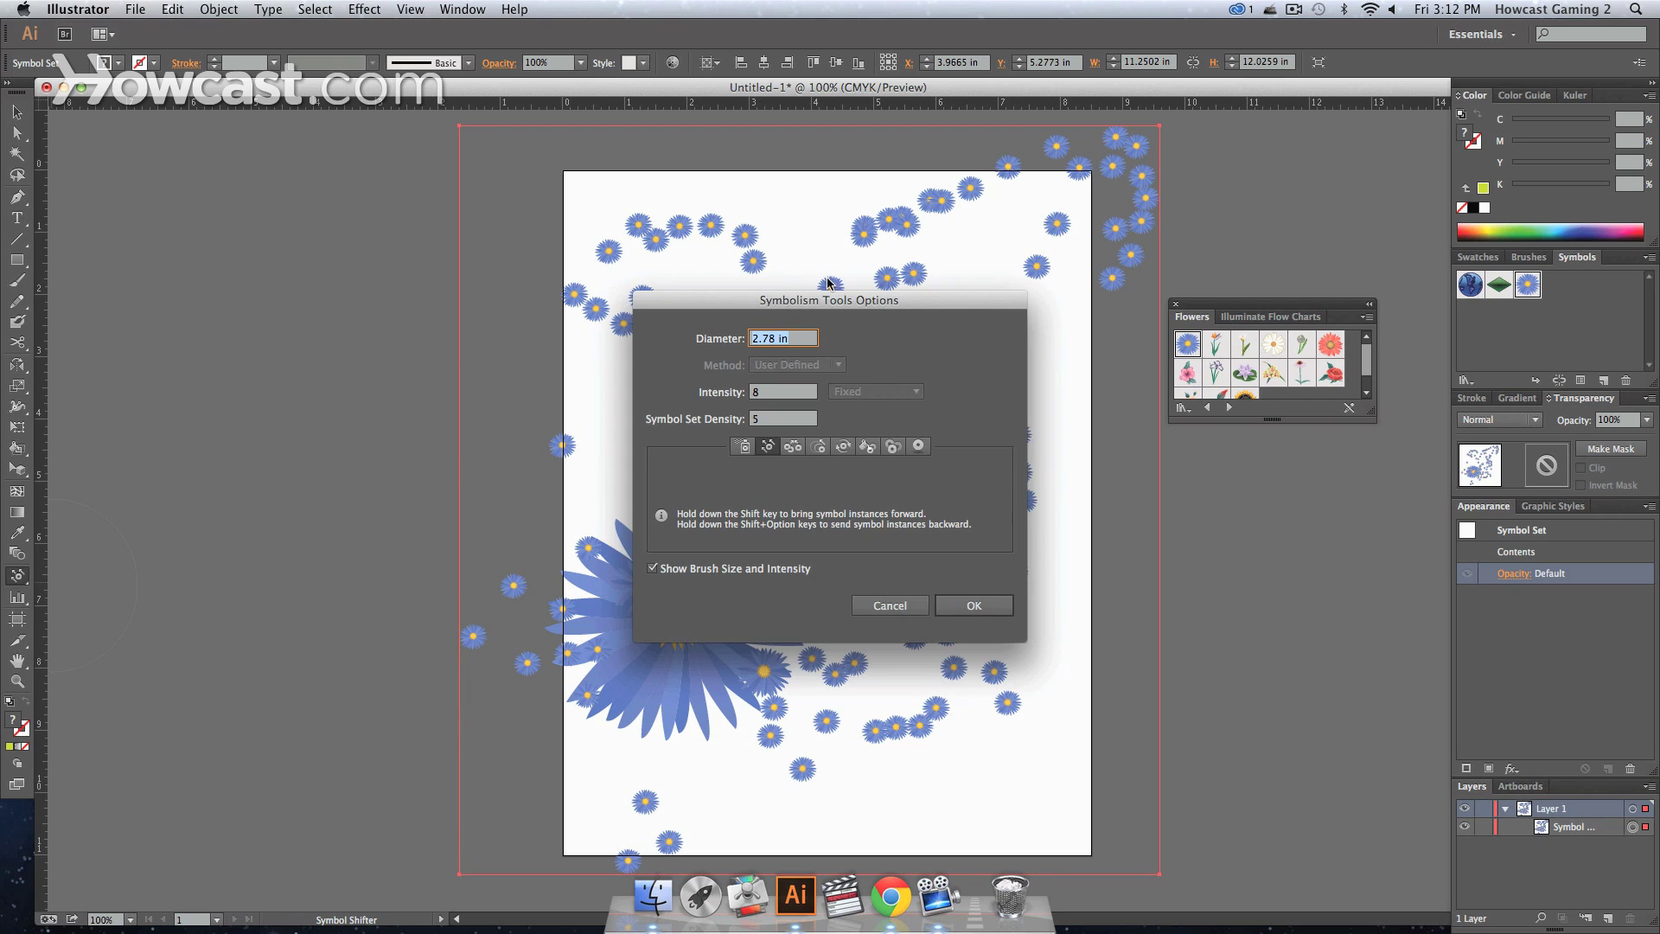
drag(841, 306, 362, 310)
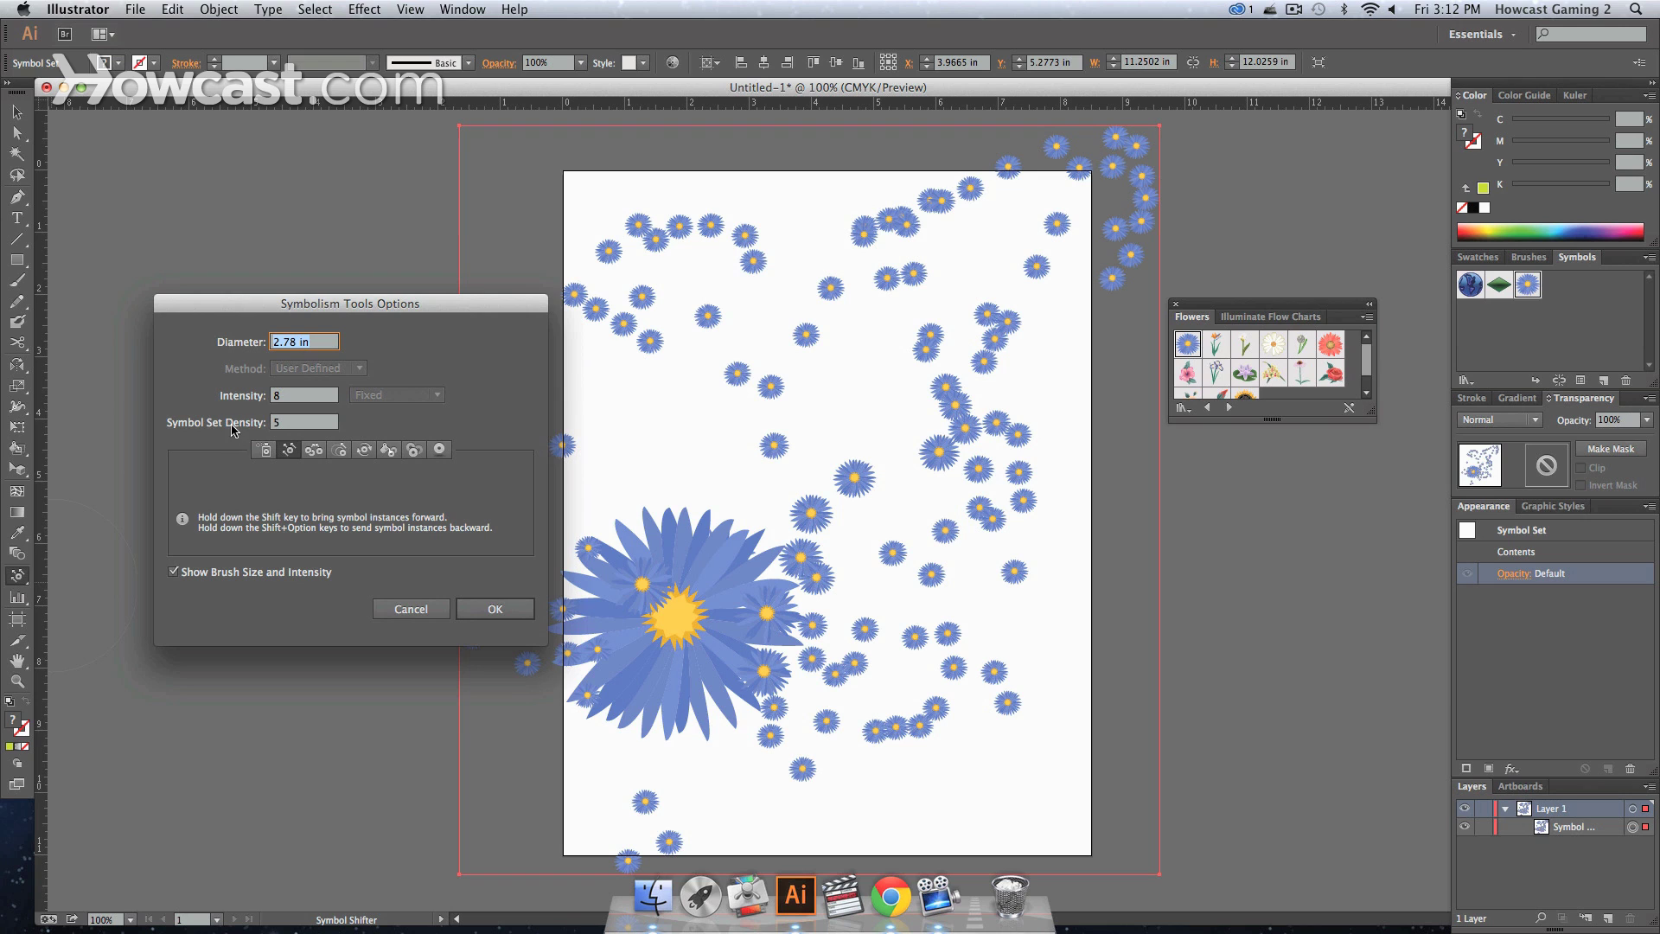
click(414, 614)
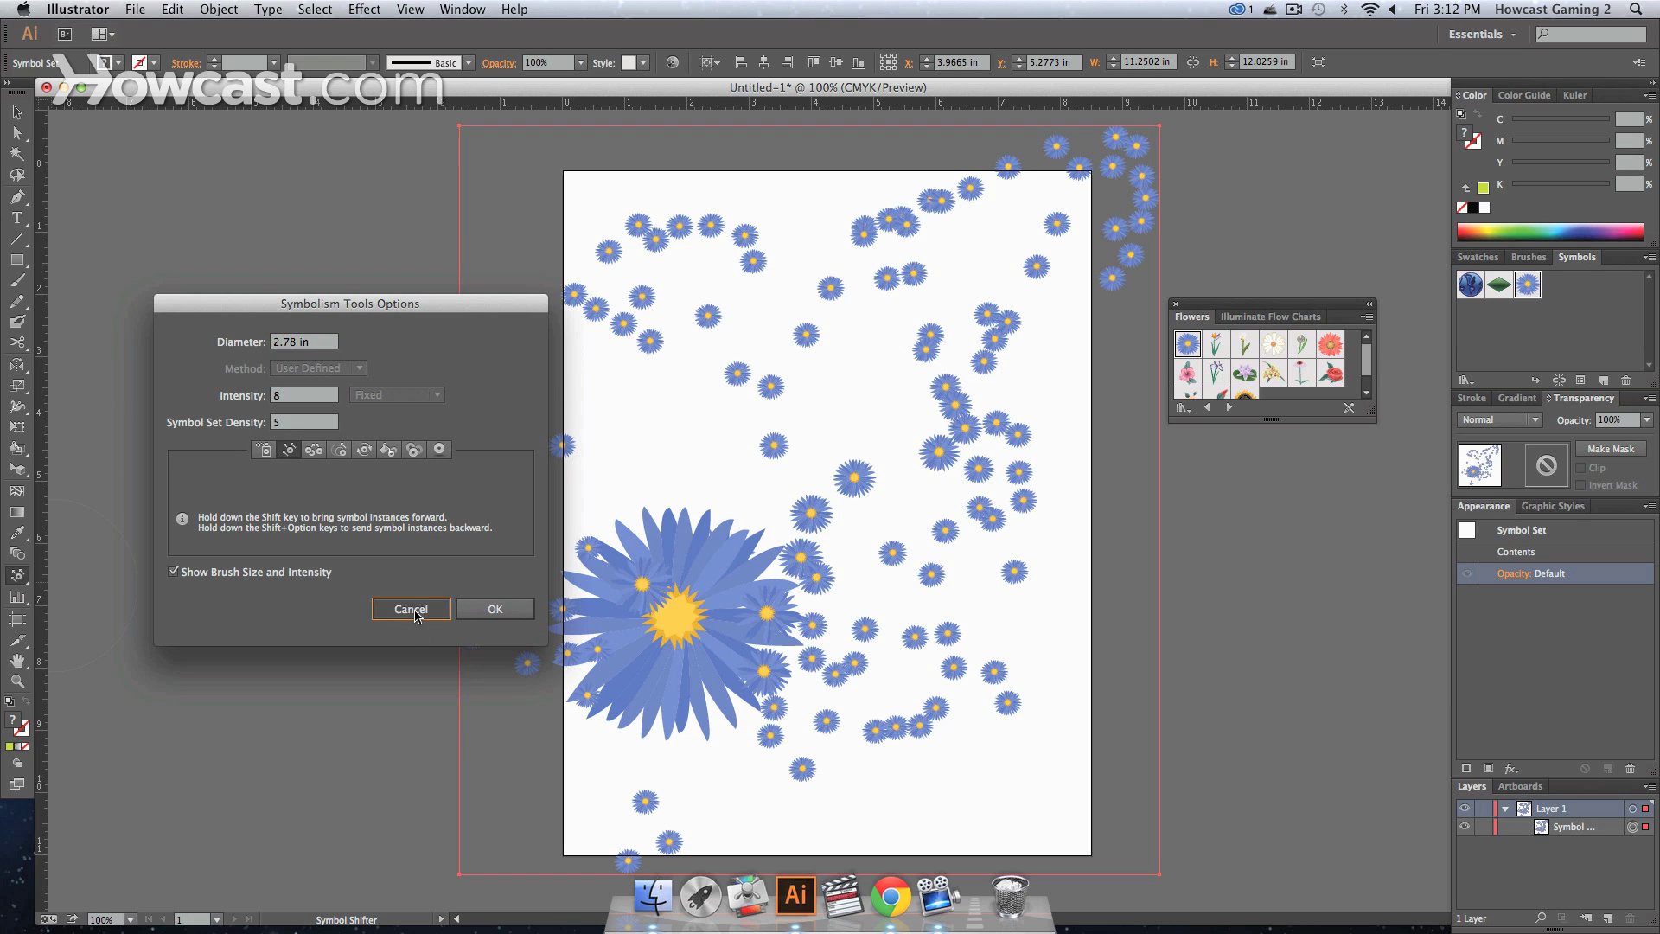
click(414, 616)
click(1216, 372)
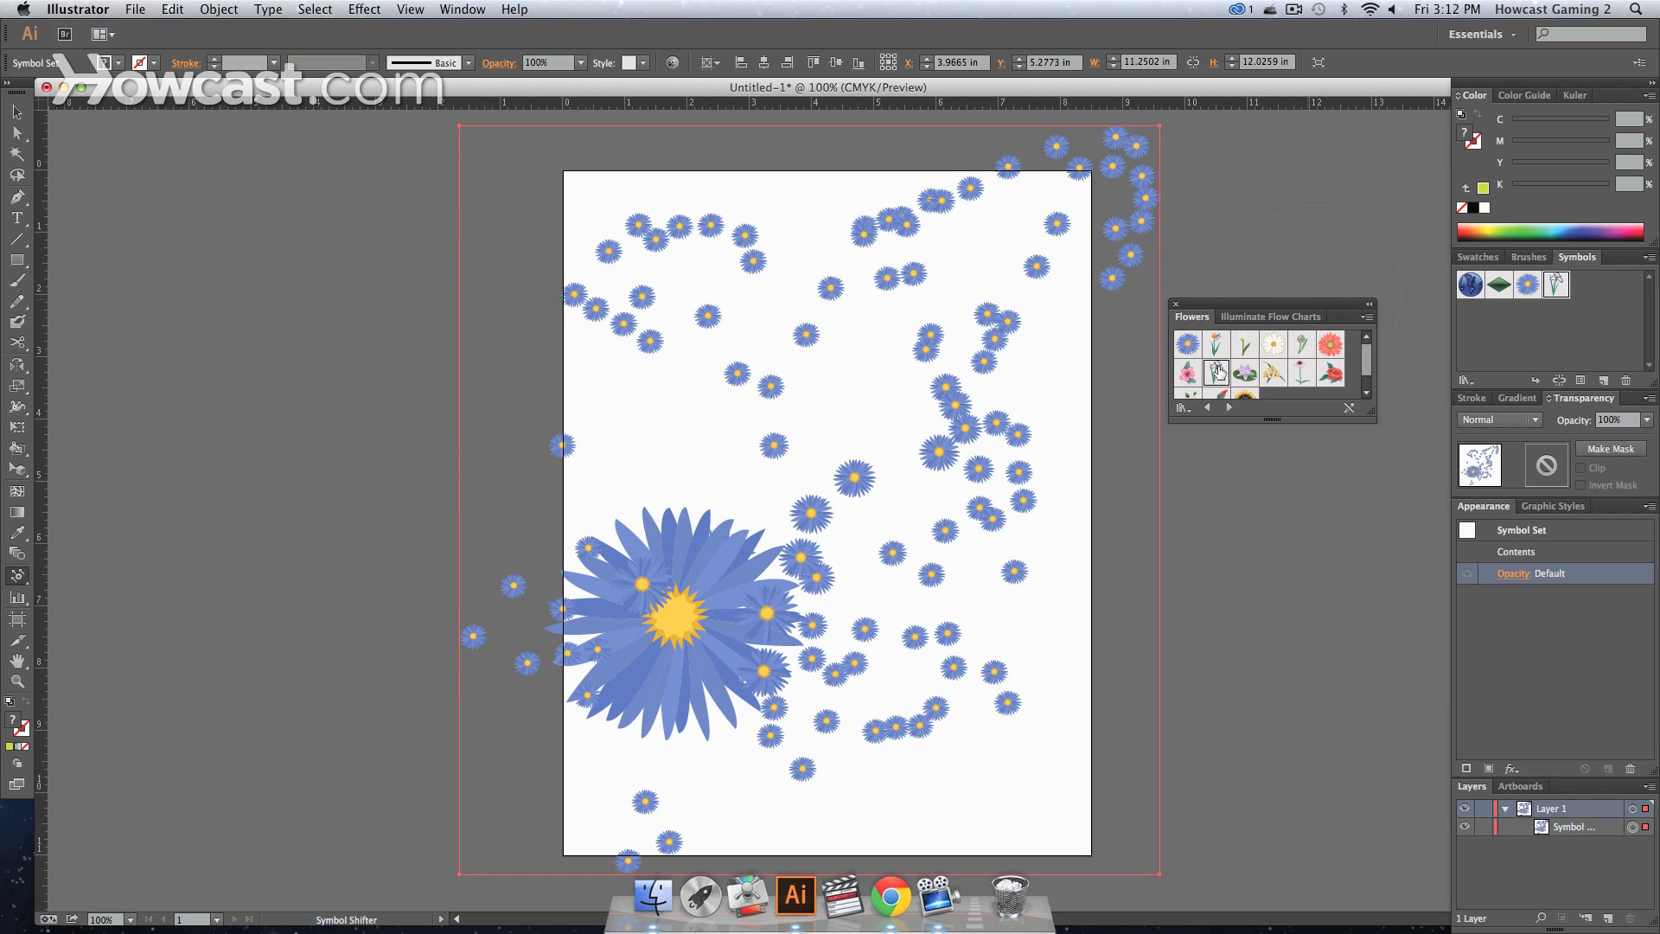
mouse_move(1044, 349)
mouse_down()
mouse_move(821, 355)
mouse_move(808, 407)
mouse_move(926, 341)
mouse_up()
Expand the flower symbol set into an ordinary group
click(226, 11)
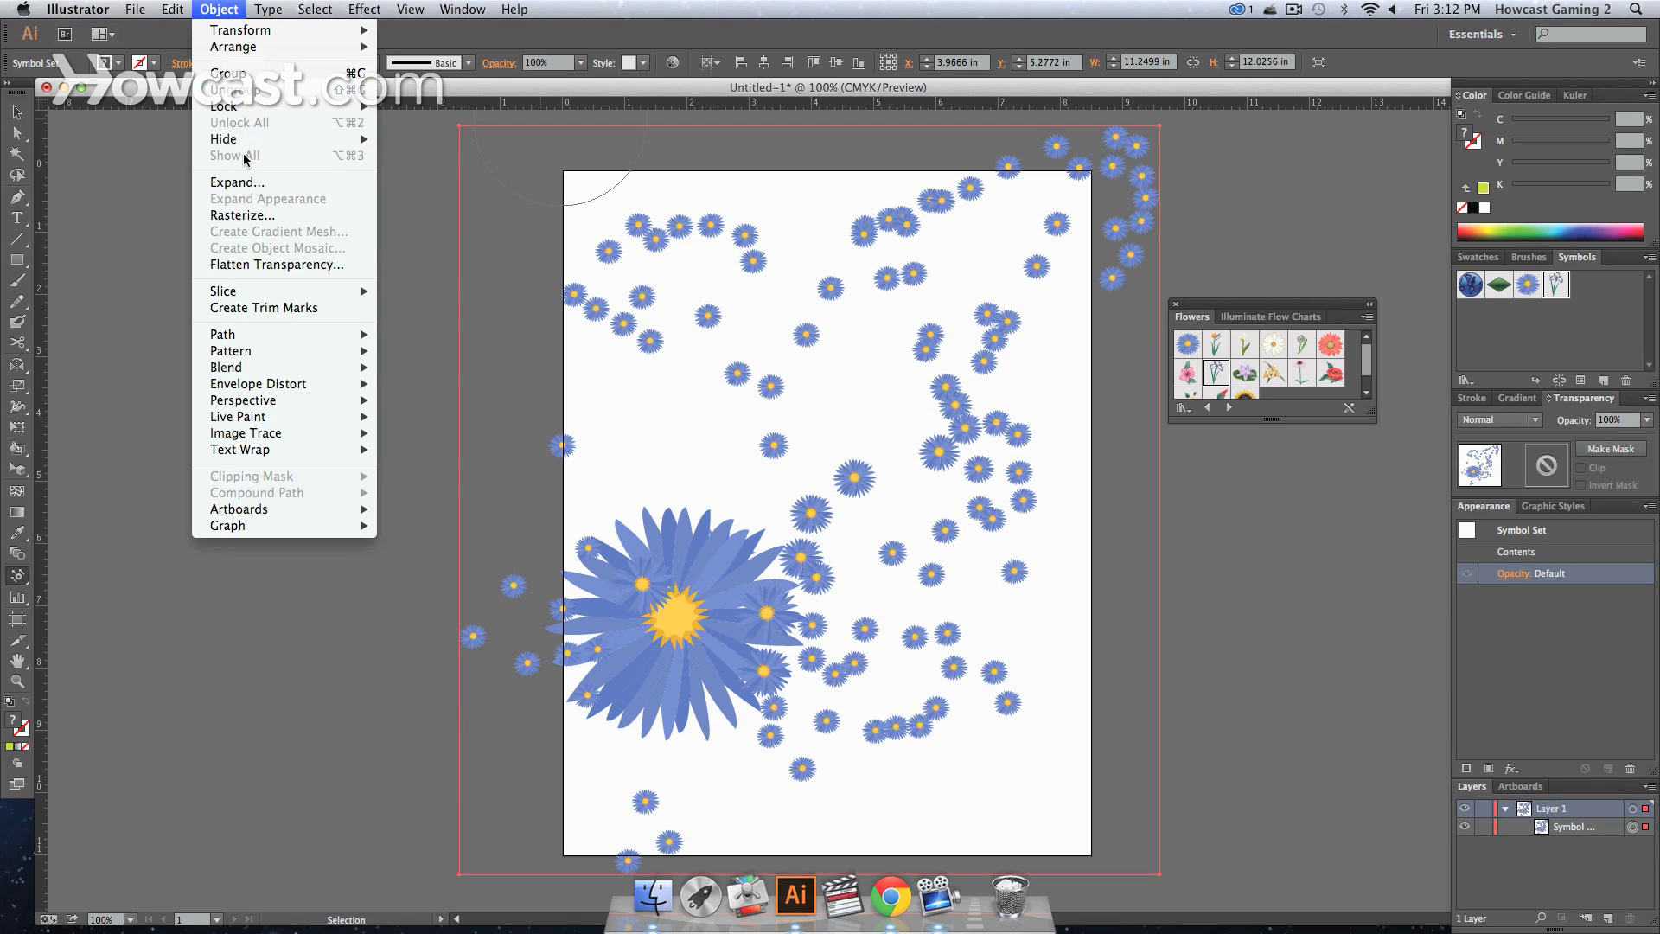
click(241, 181)
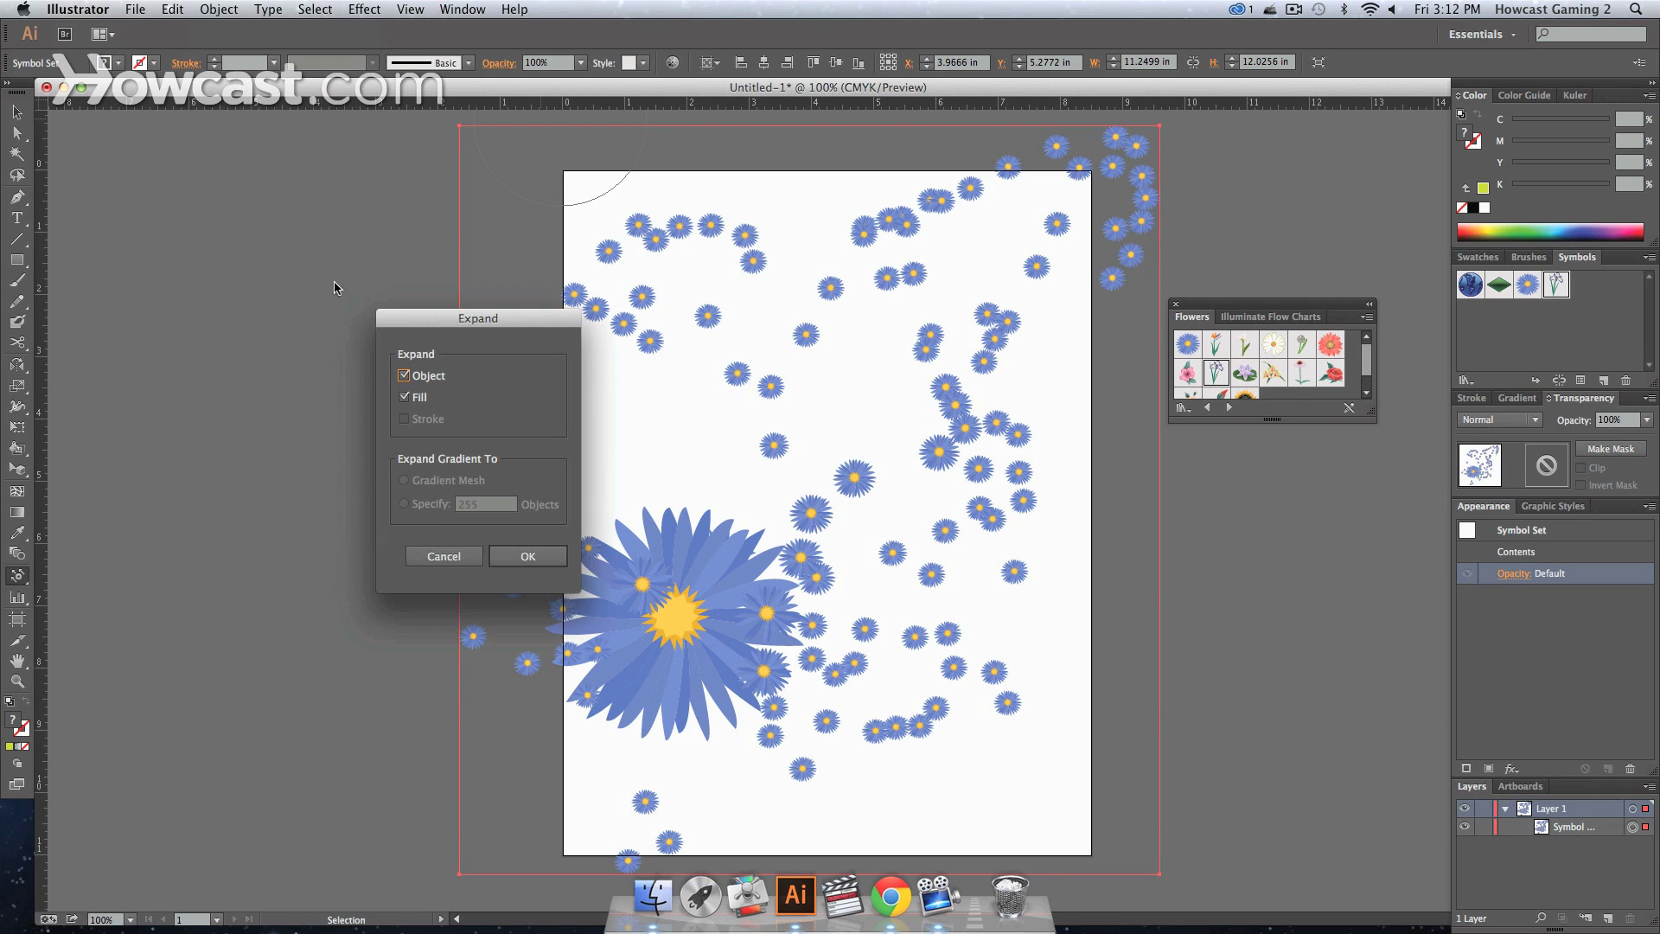
click(524, 558)
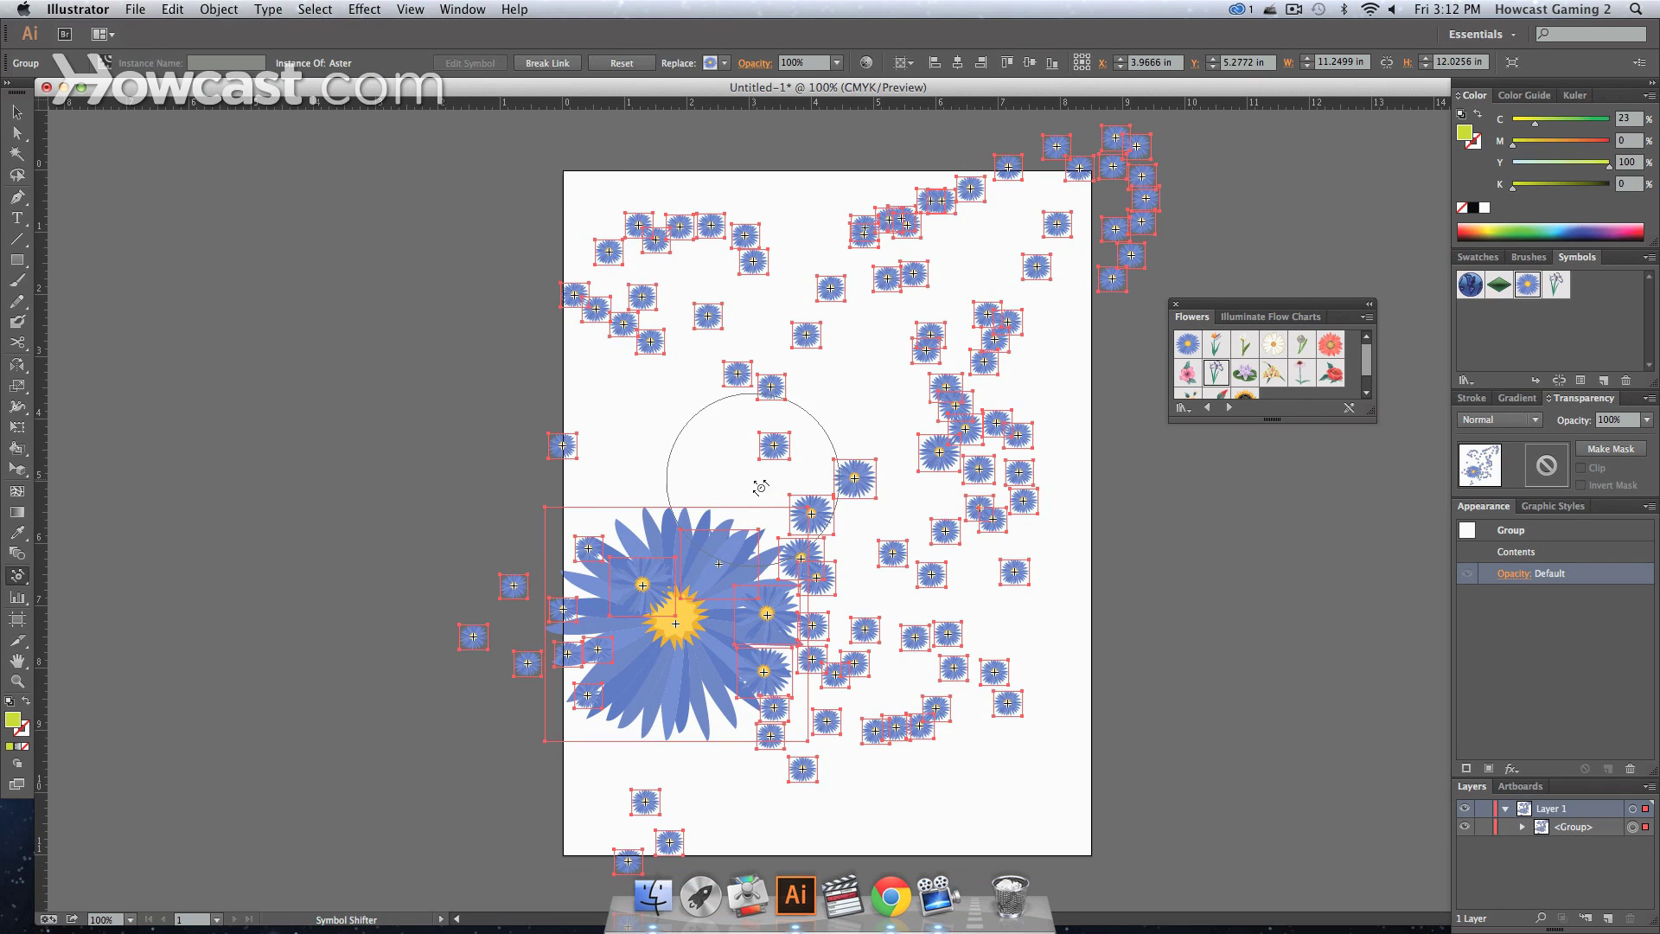
Inside the flower group, move several flowers, some past the artboard's left and right edges
key(v)
click(584, 442)
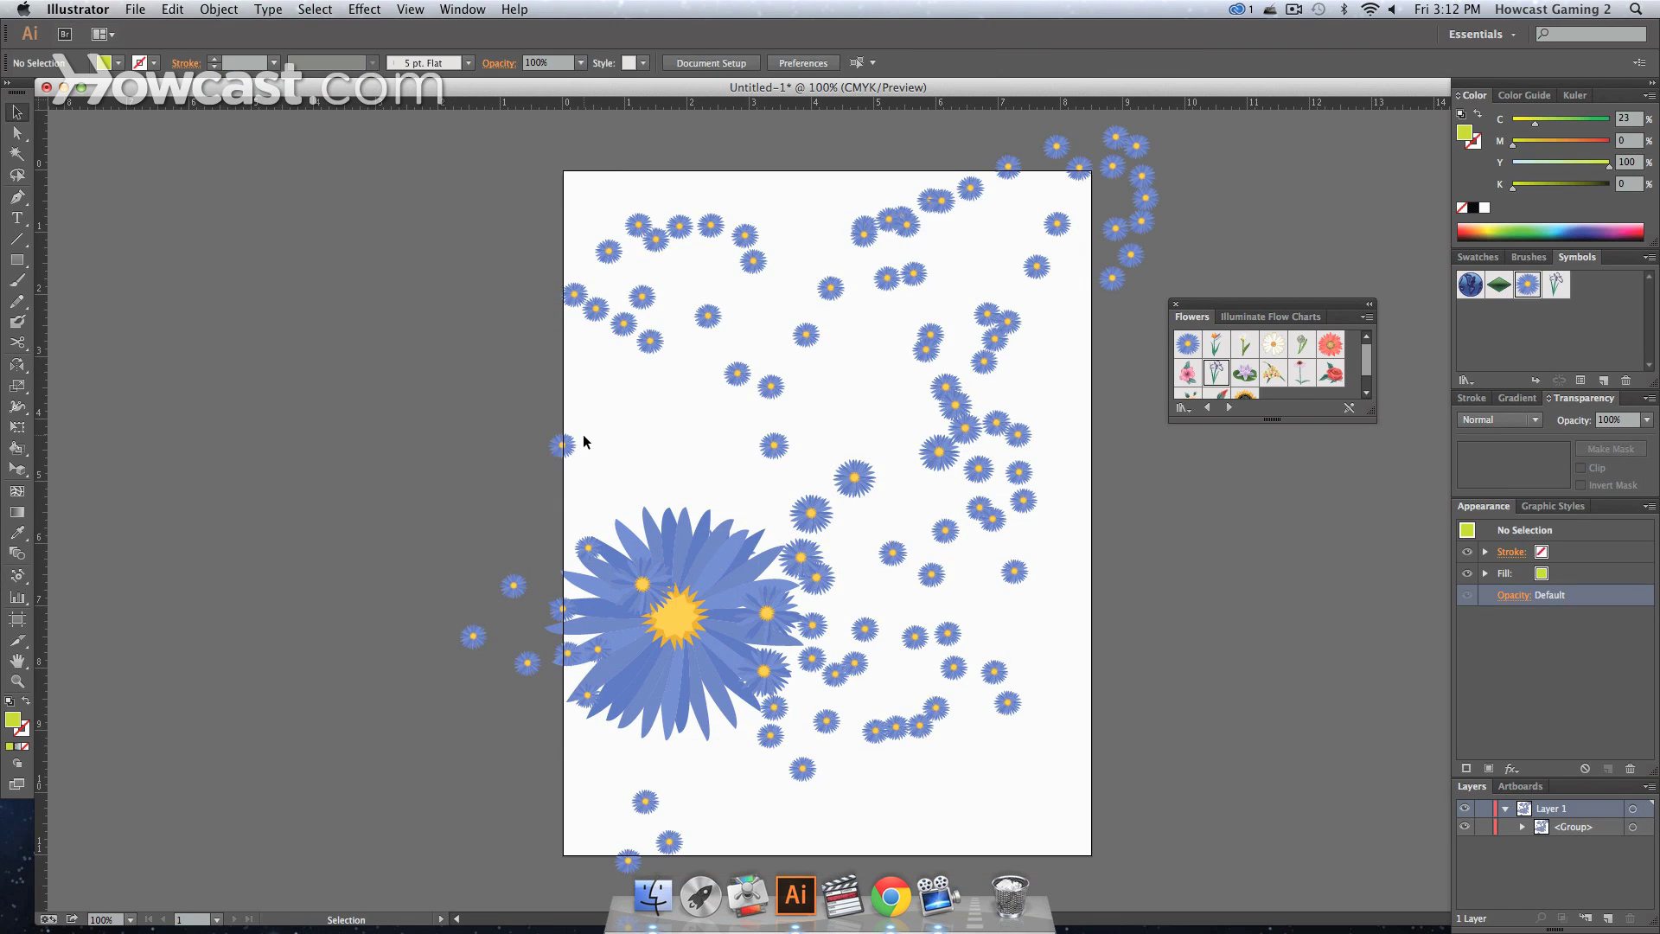
click(557, 446)
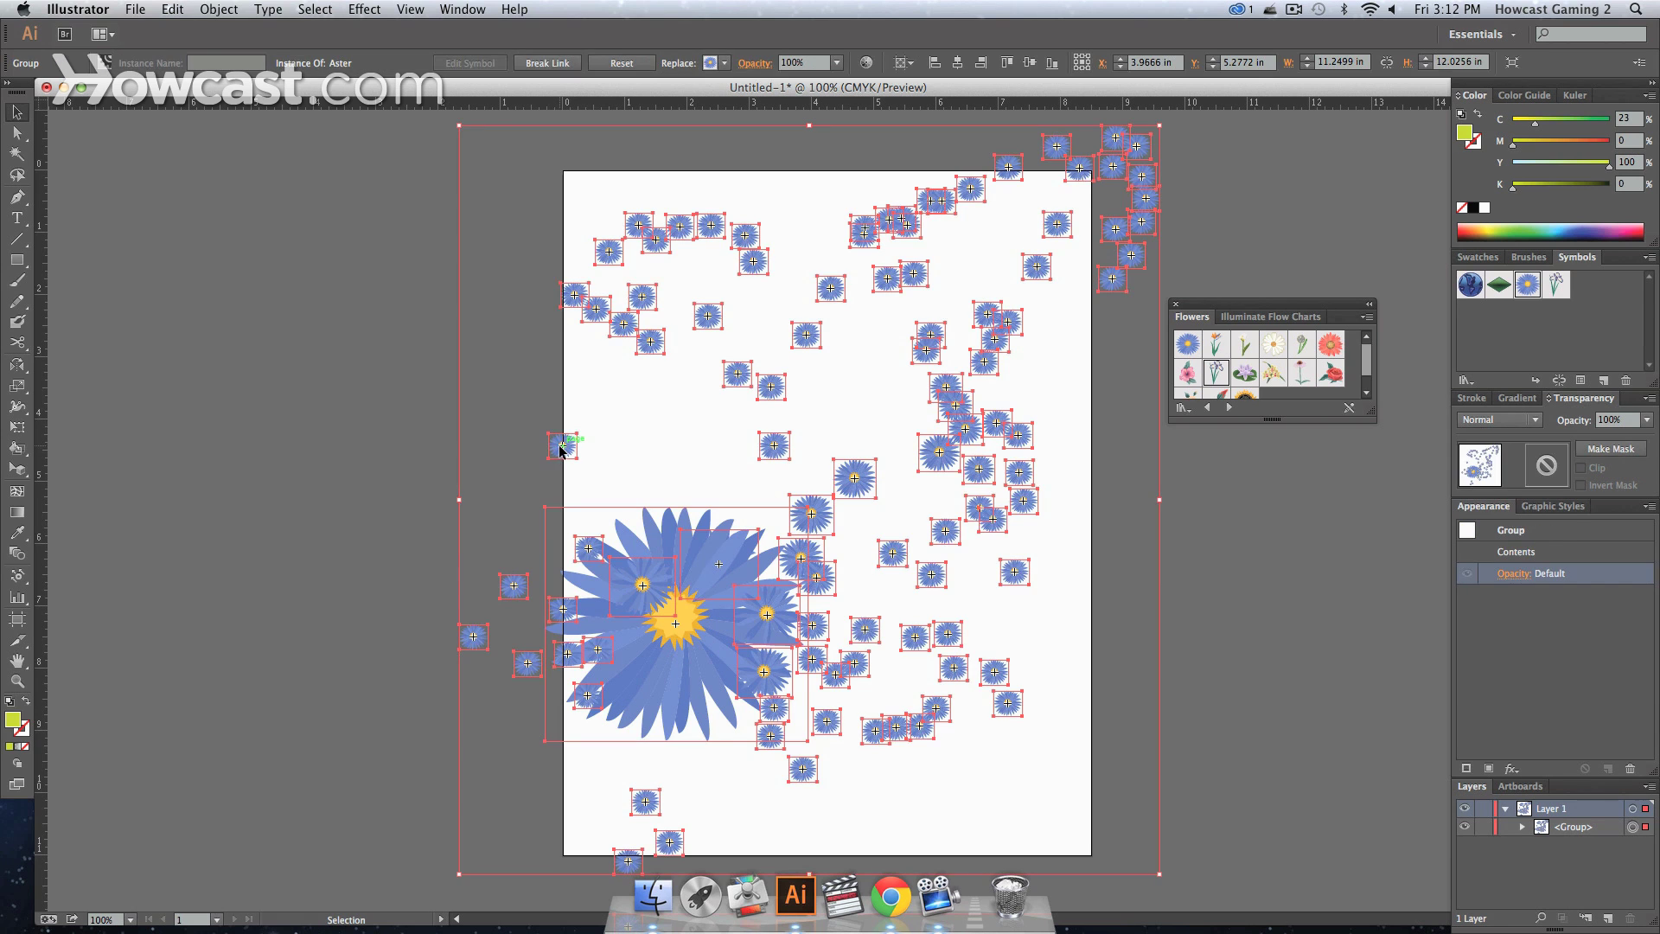
double_click(560, 448)
drag(560, 445, 404, 403)
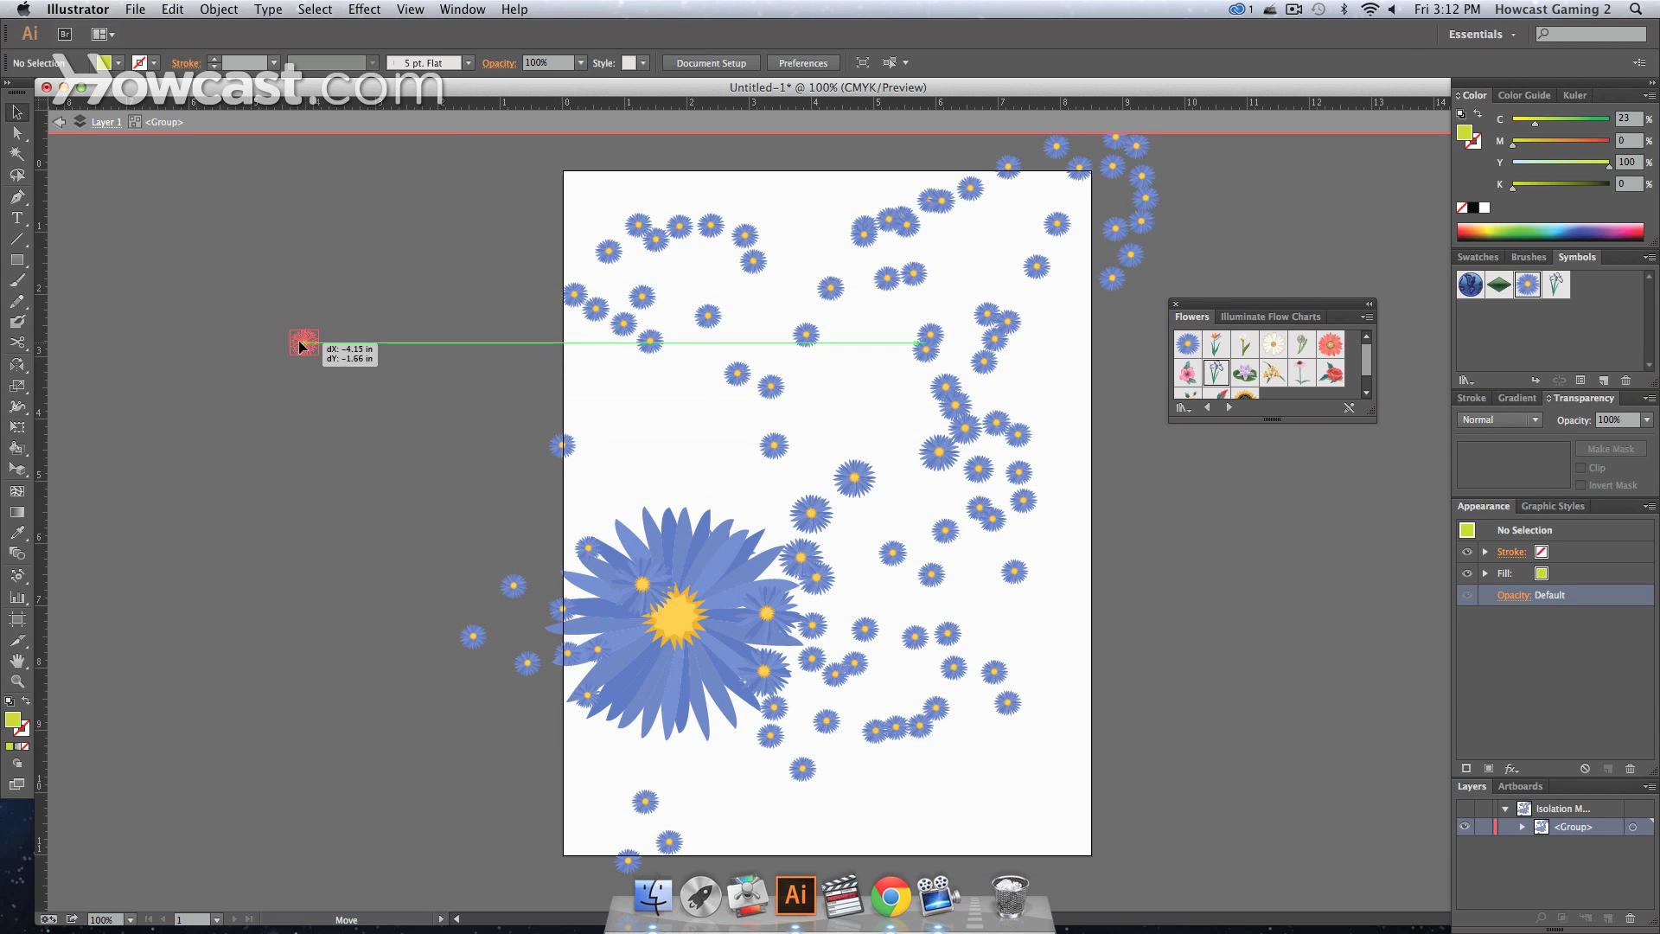
drag(301, 346, 252, 327)
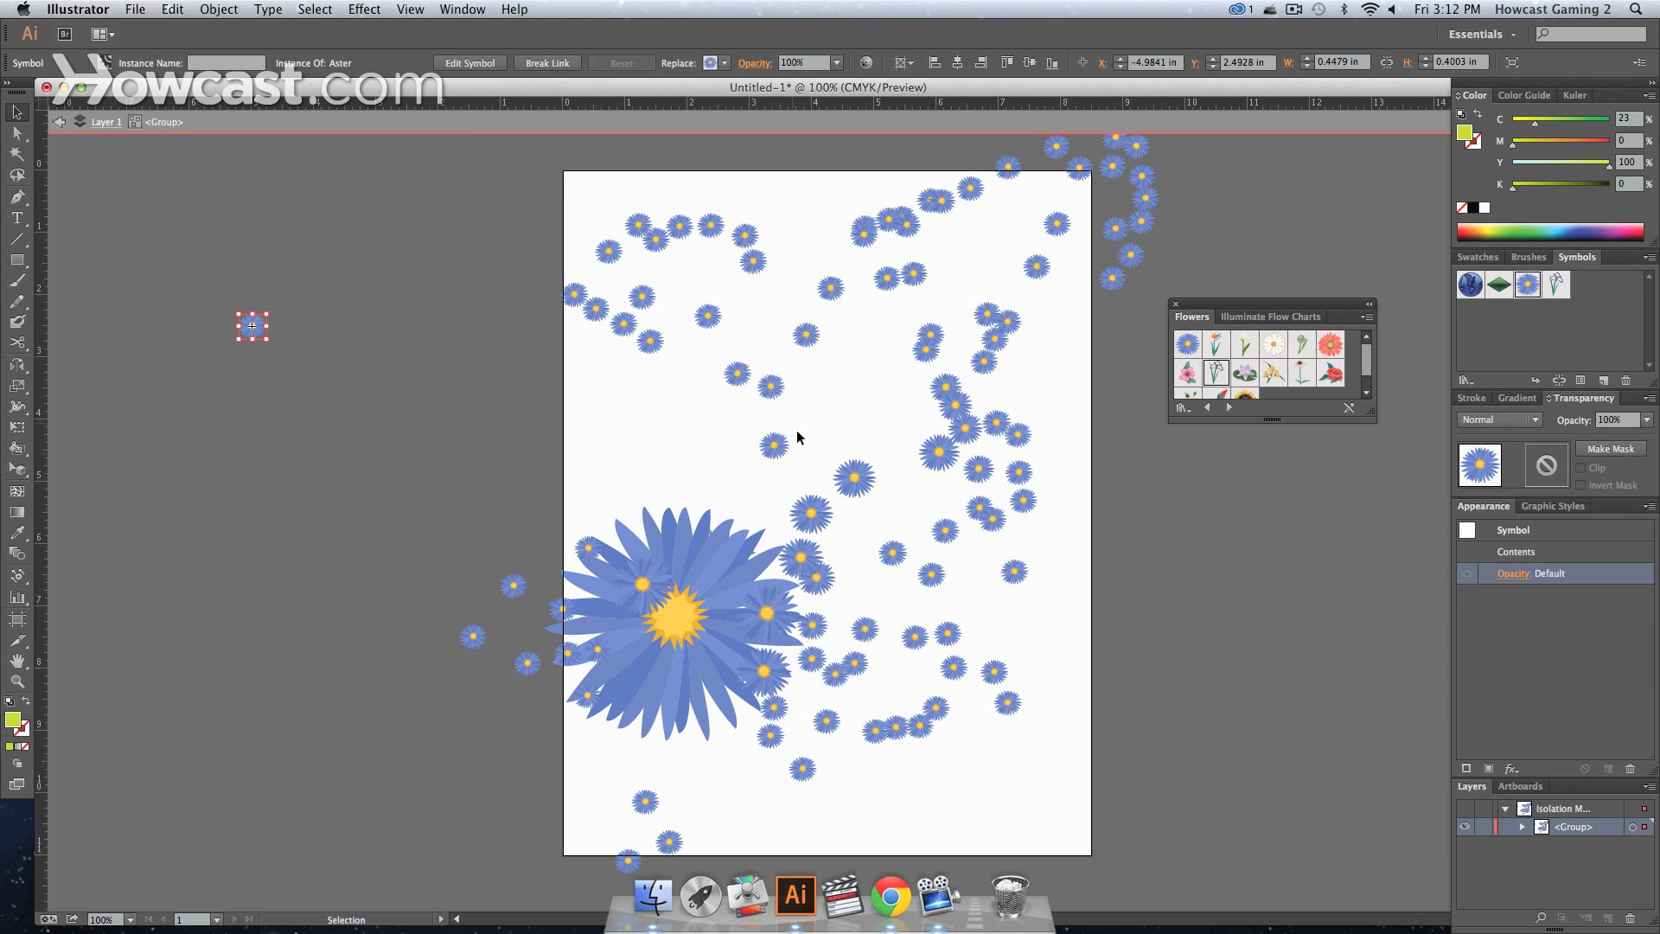
click(1099, 497)
drag(1008, 518, 1201, 581)
drag(1023, 498, 1135, 596)
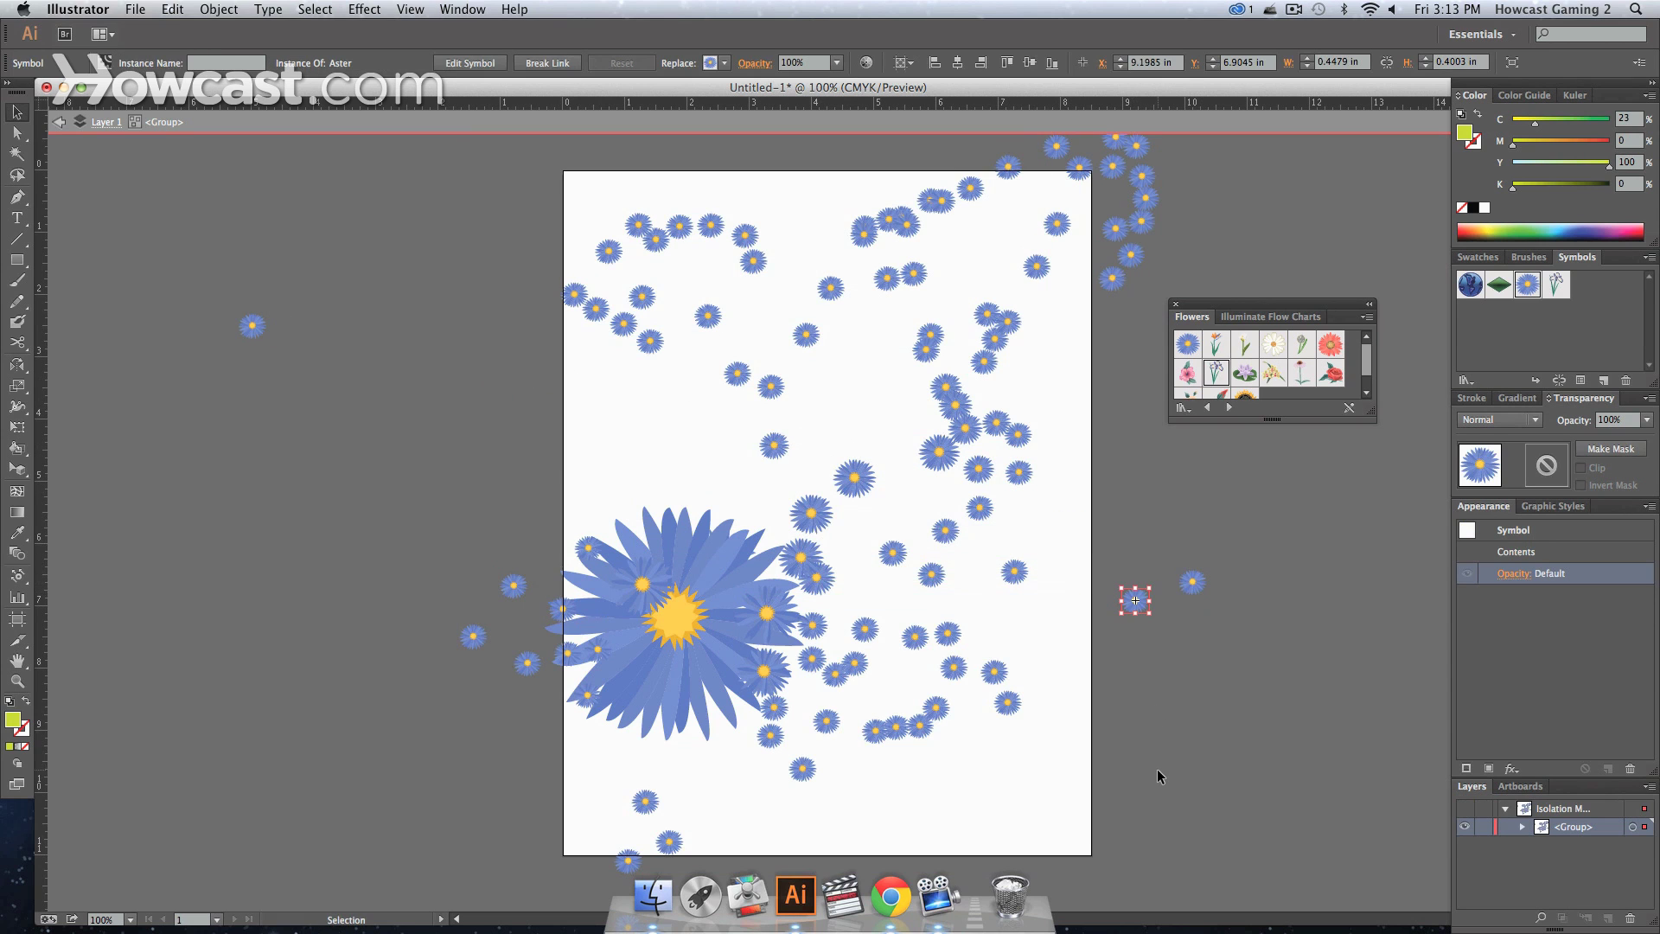
key(Escape)
Select the whole flower group and ungroup it into separate Aster instances
click(558, 369)
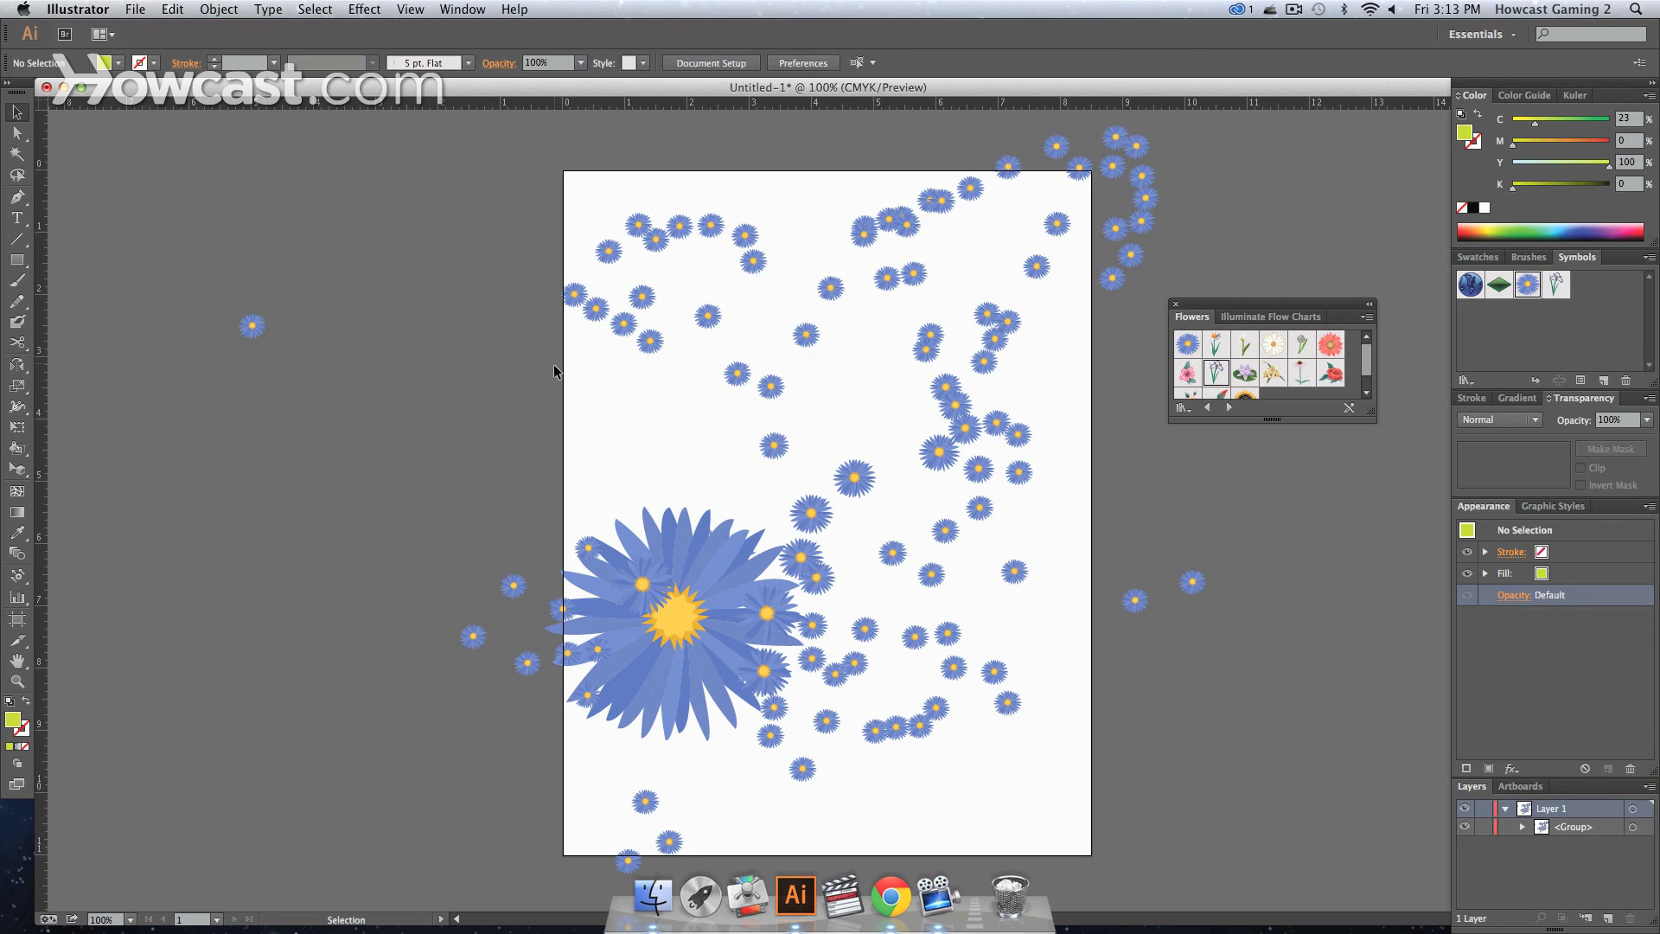
click(647, 716)
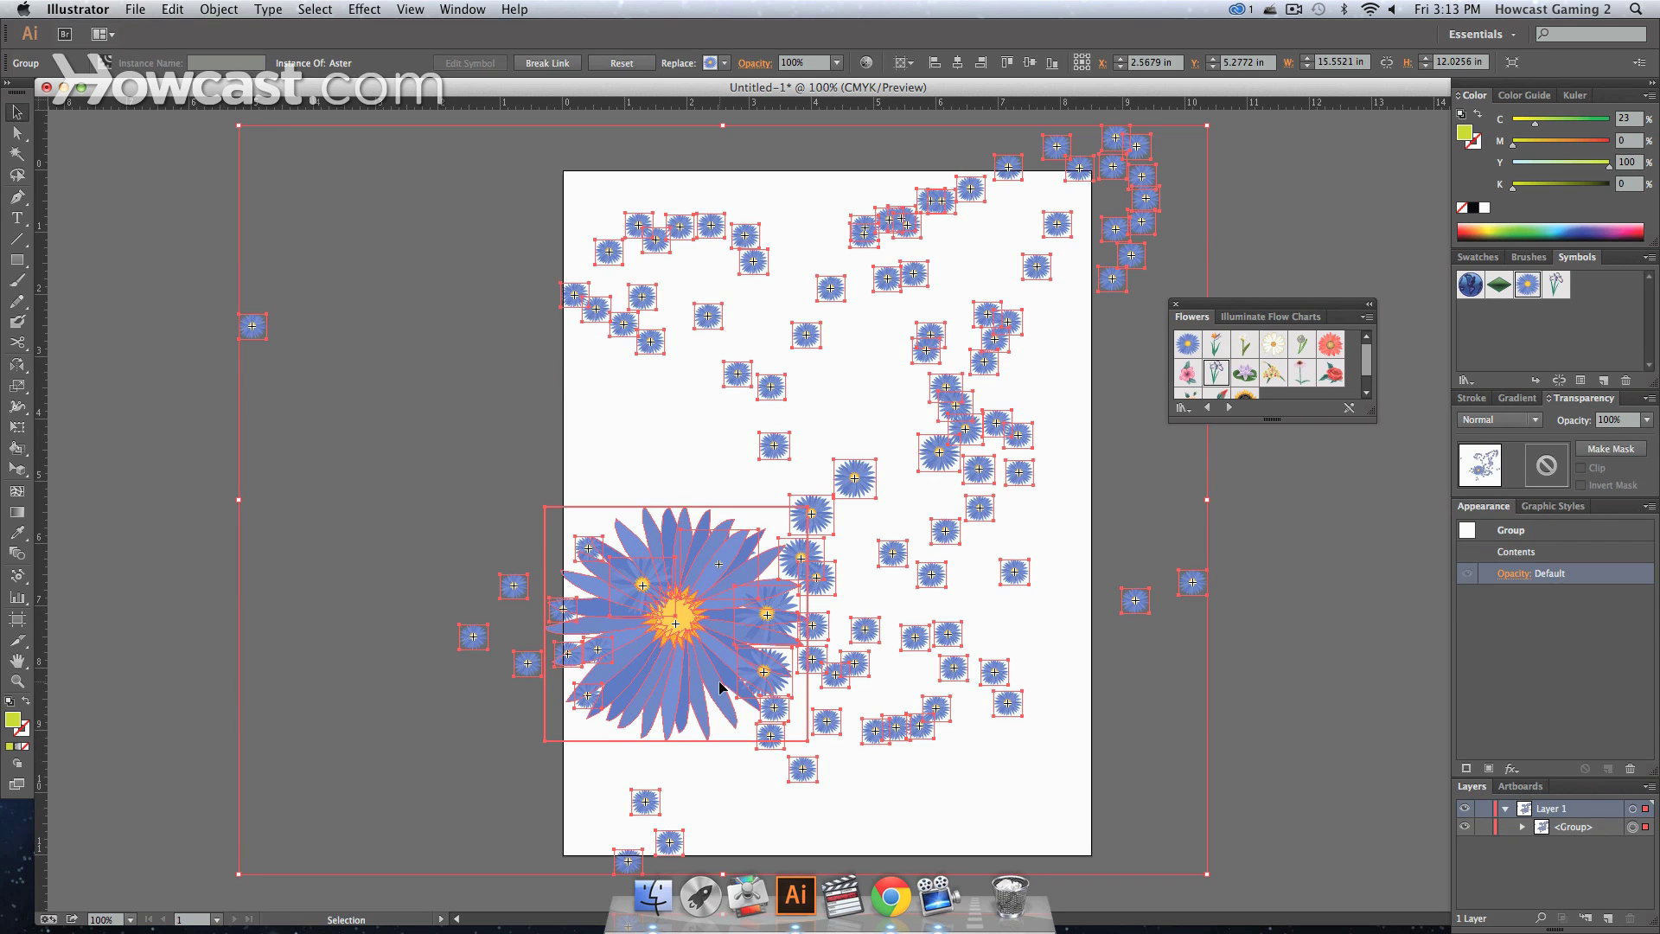
key(super)
key(super+shift+g)
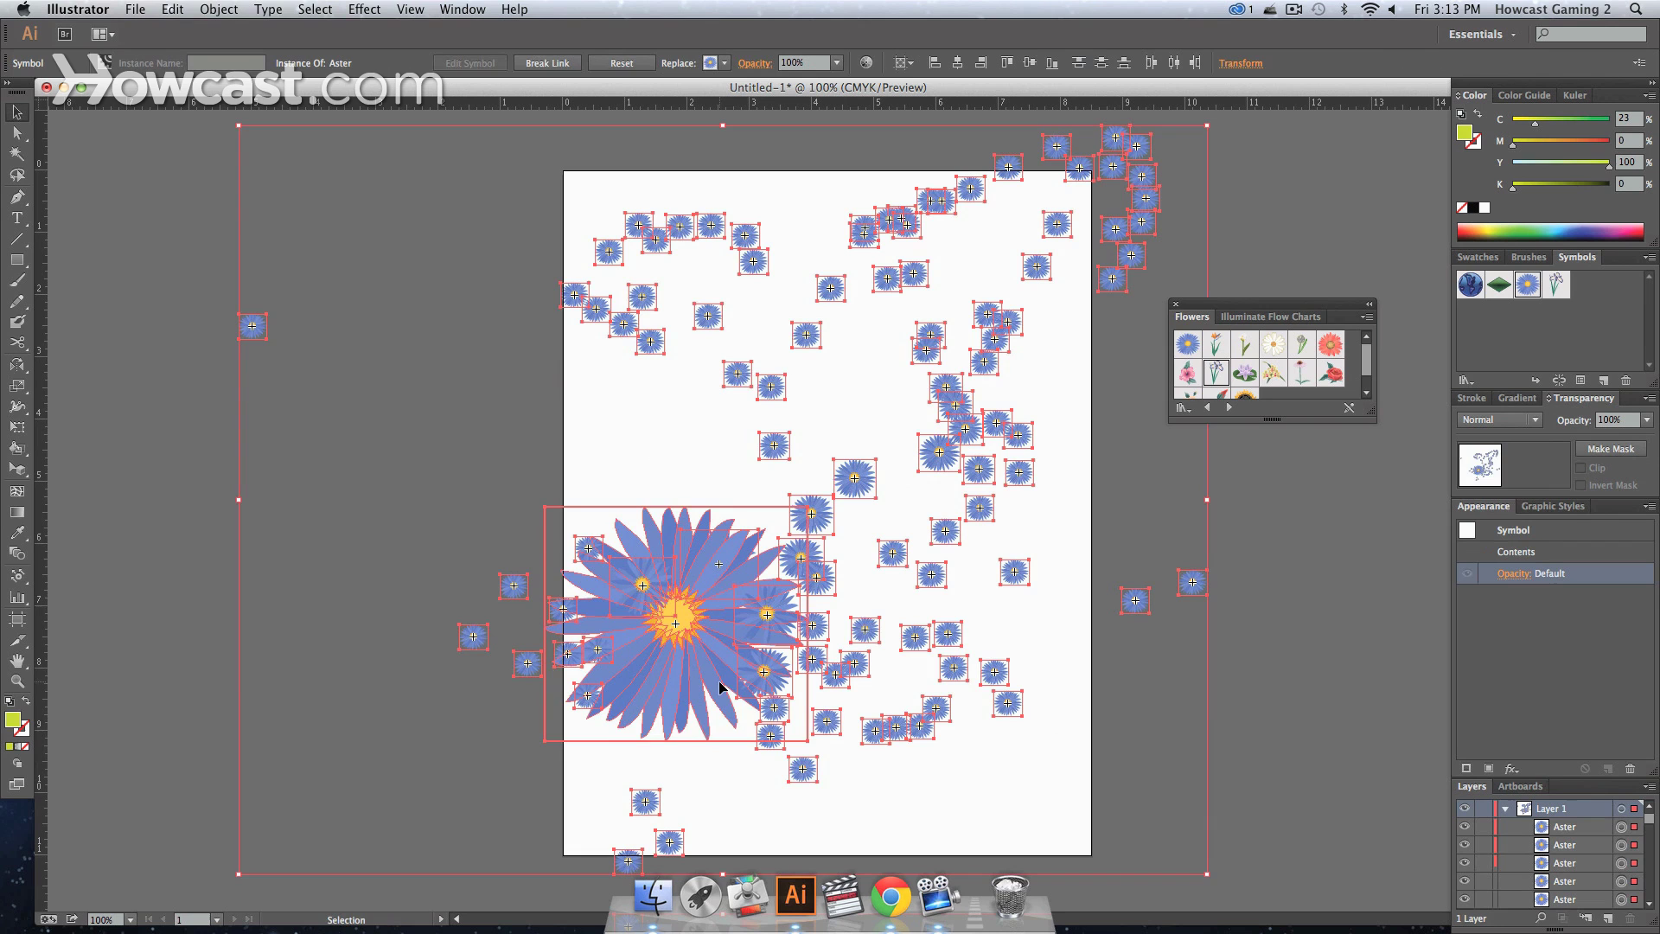
Reposition a few Aster flowers, then select all and delete them
click(1227, 198)
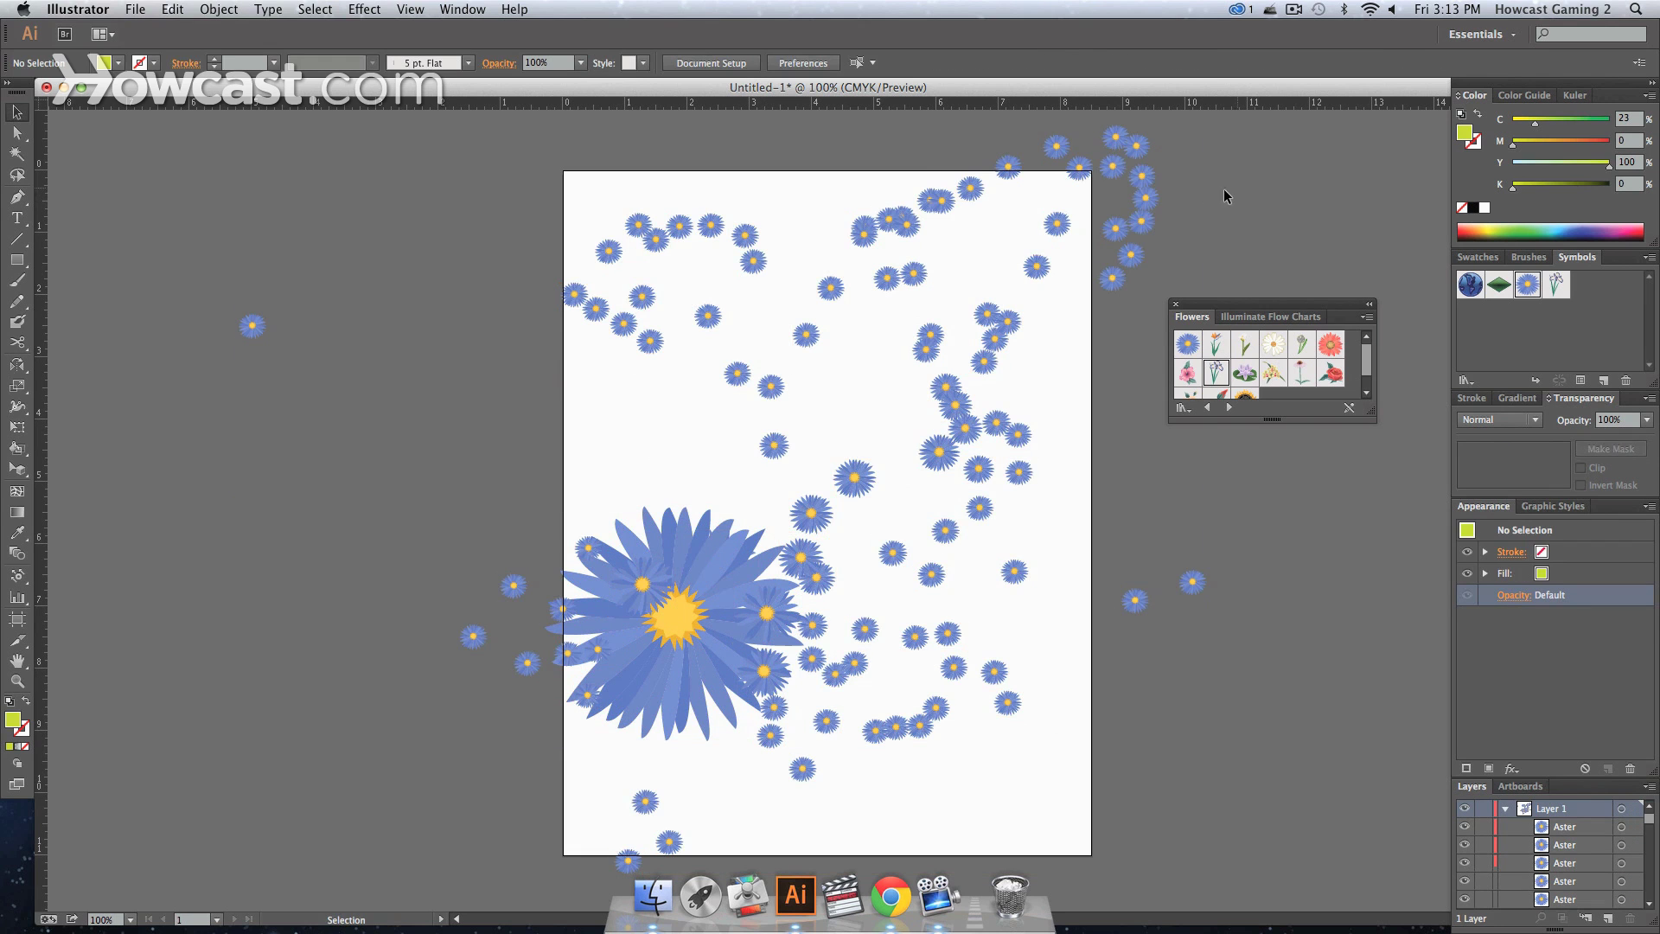
drag(1115, 292, 1071, 503)
drag(1037, 438, 1226, 440)
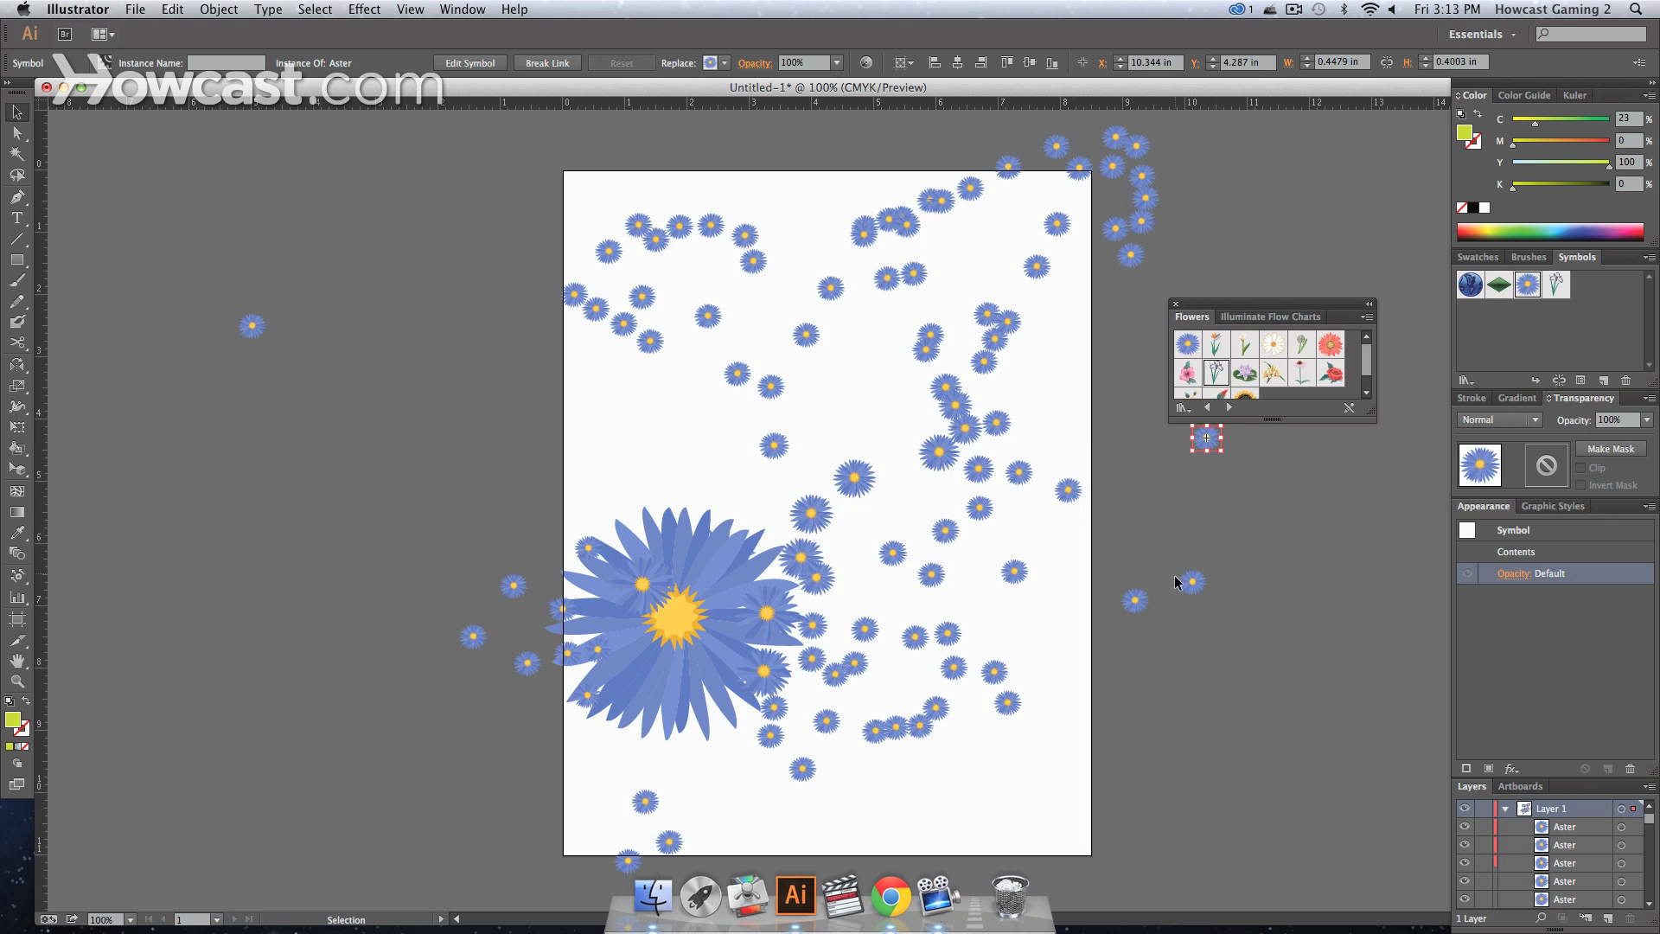
drag(1137, 602, 1045, 676)
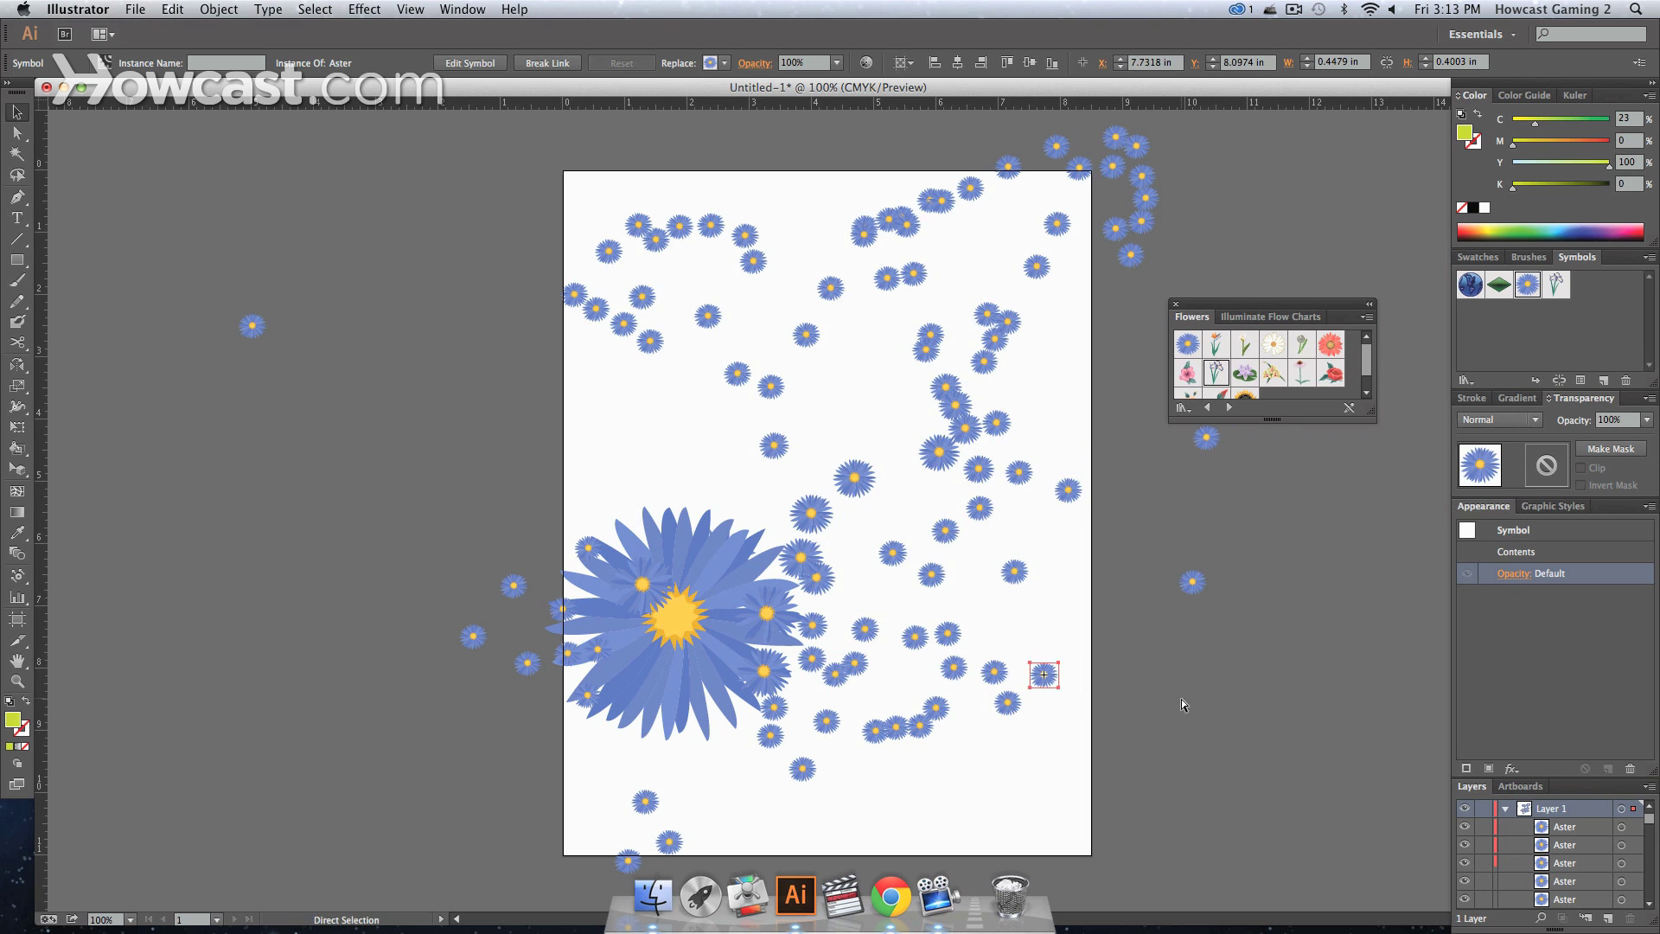
key(super+a)
key(Delete)
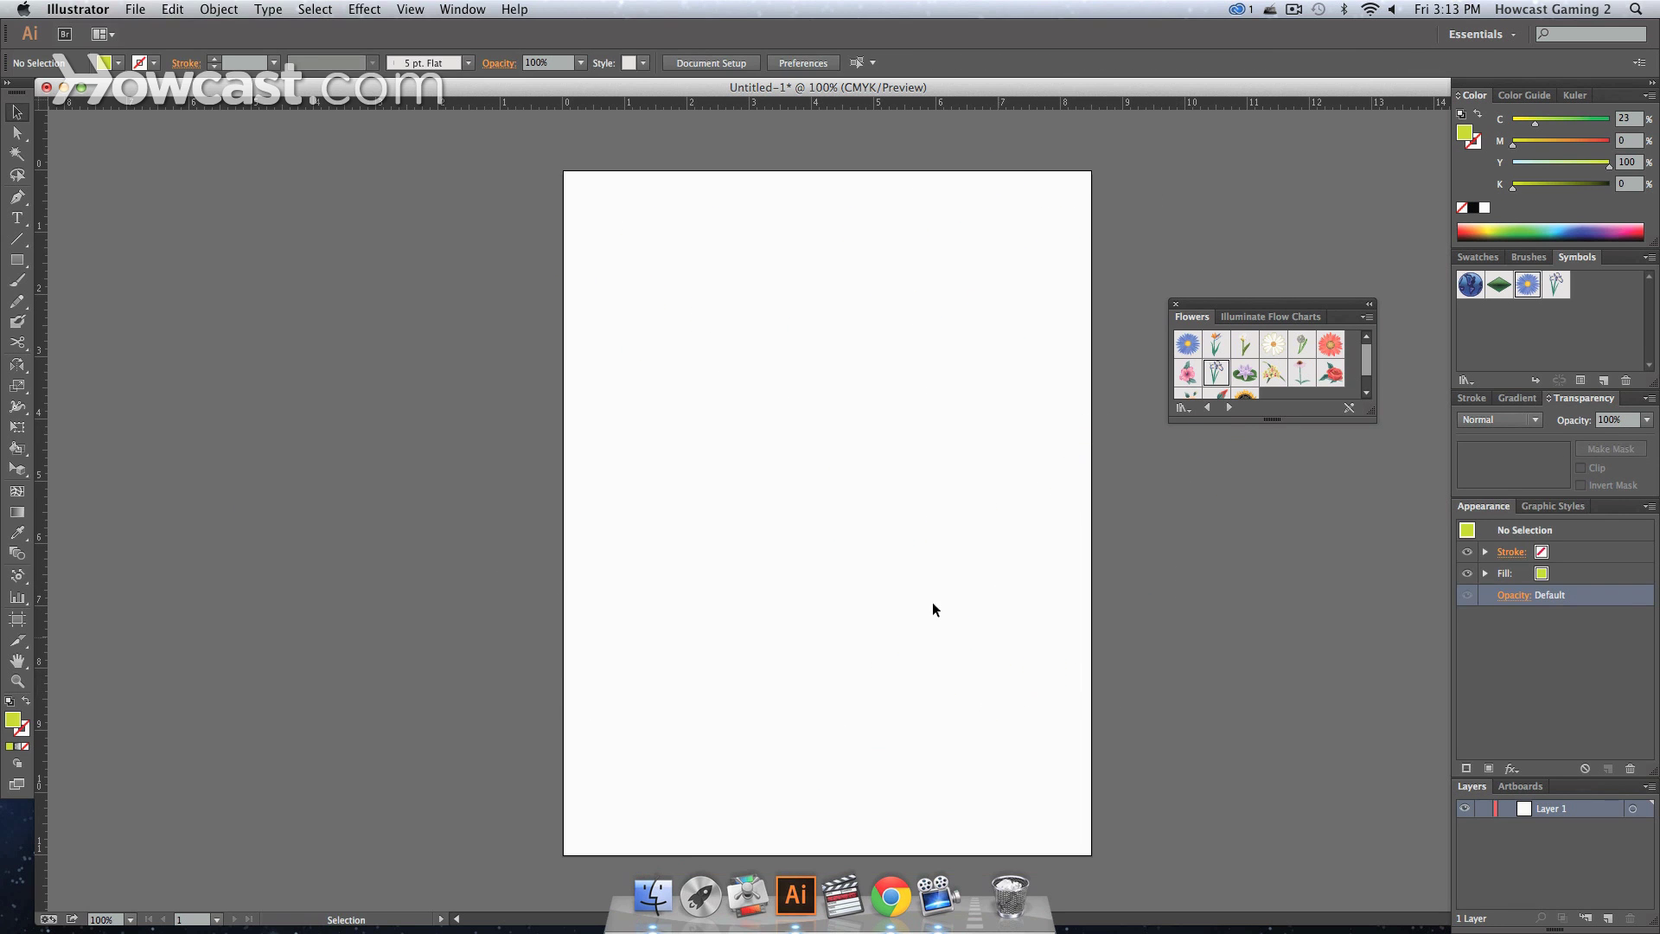
Draw a star with the Star tool and make it a Graphic symbol named 'Mario Star'
drag(18, 260, 119, 342)
drag(670, 272, 700, 225)
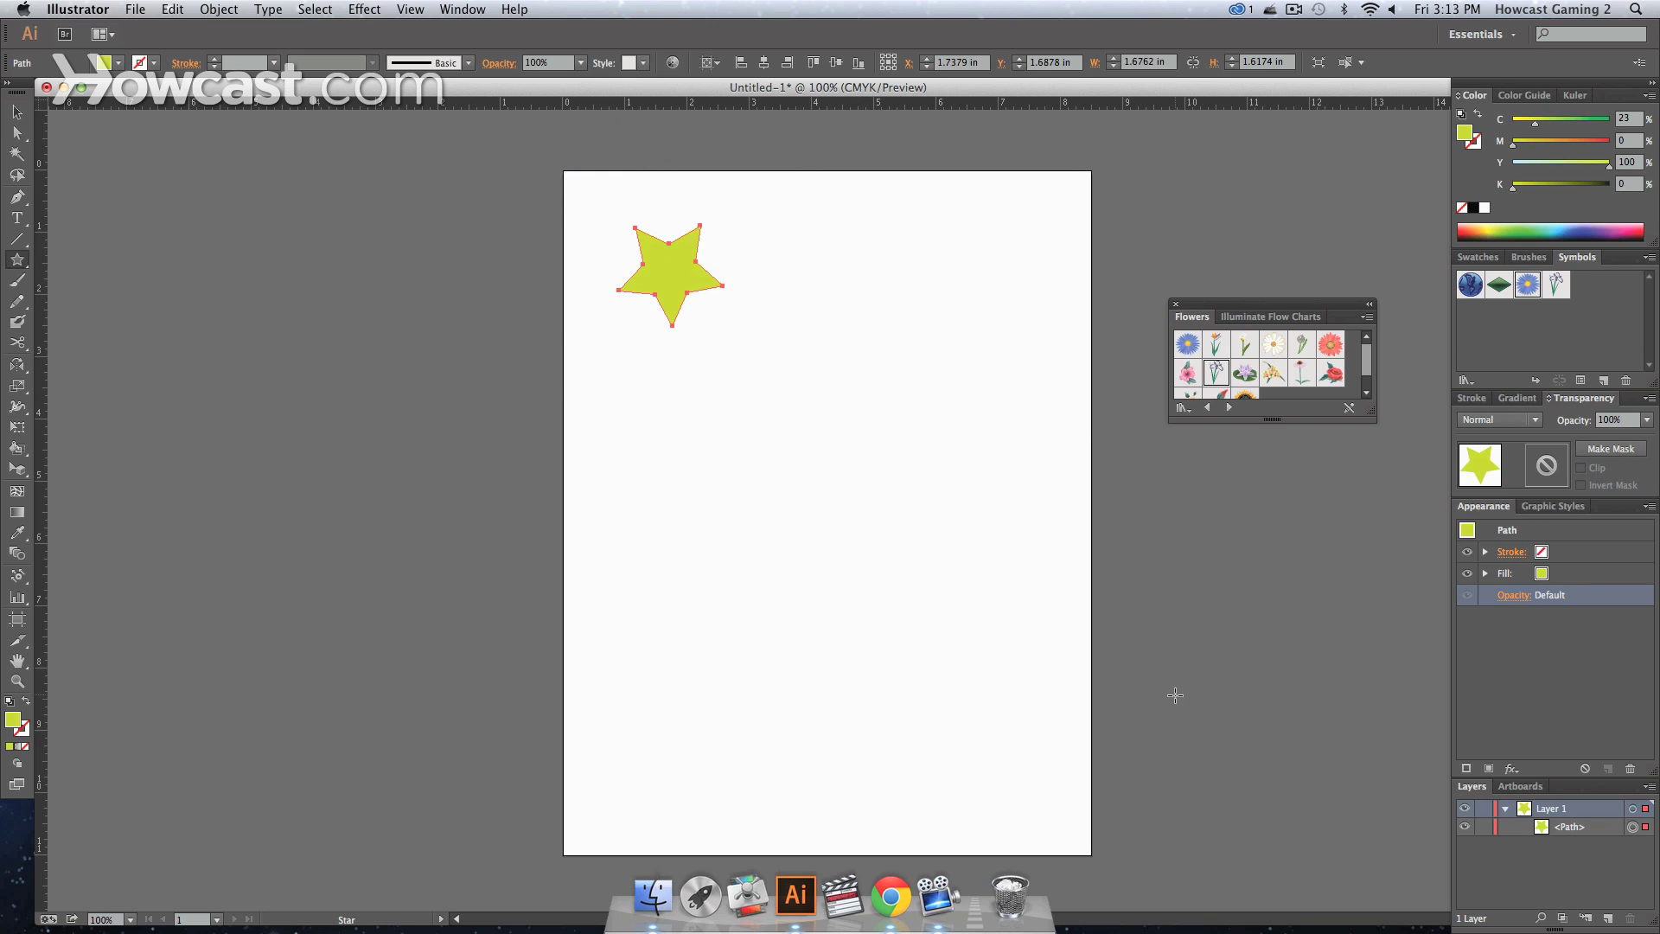
click(1650, 258)
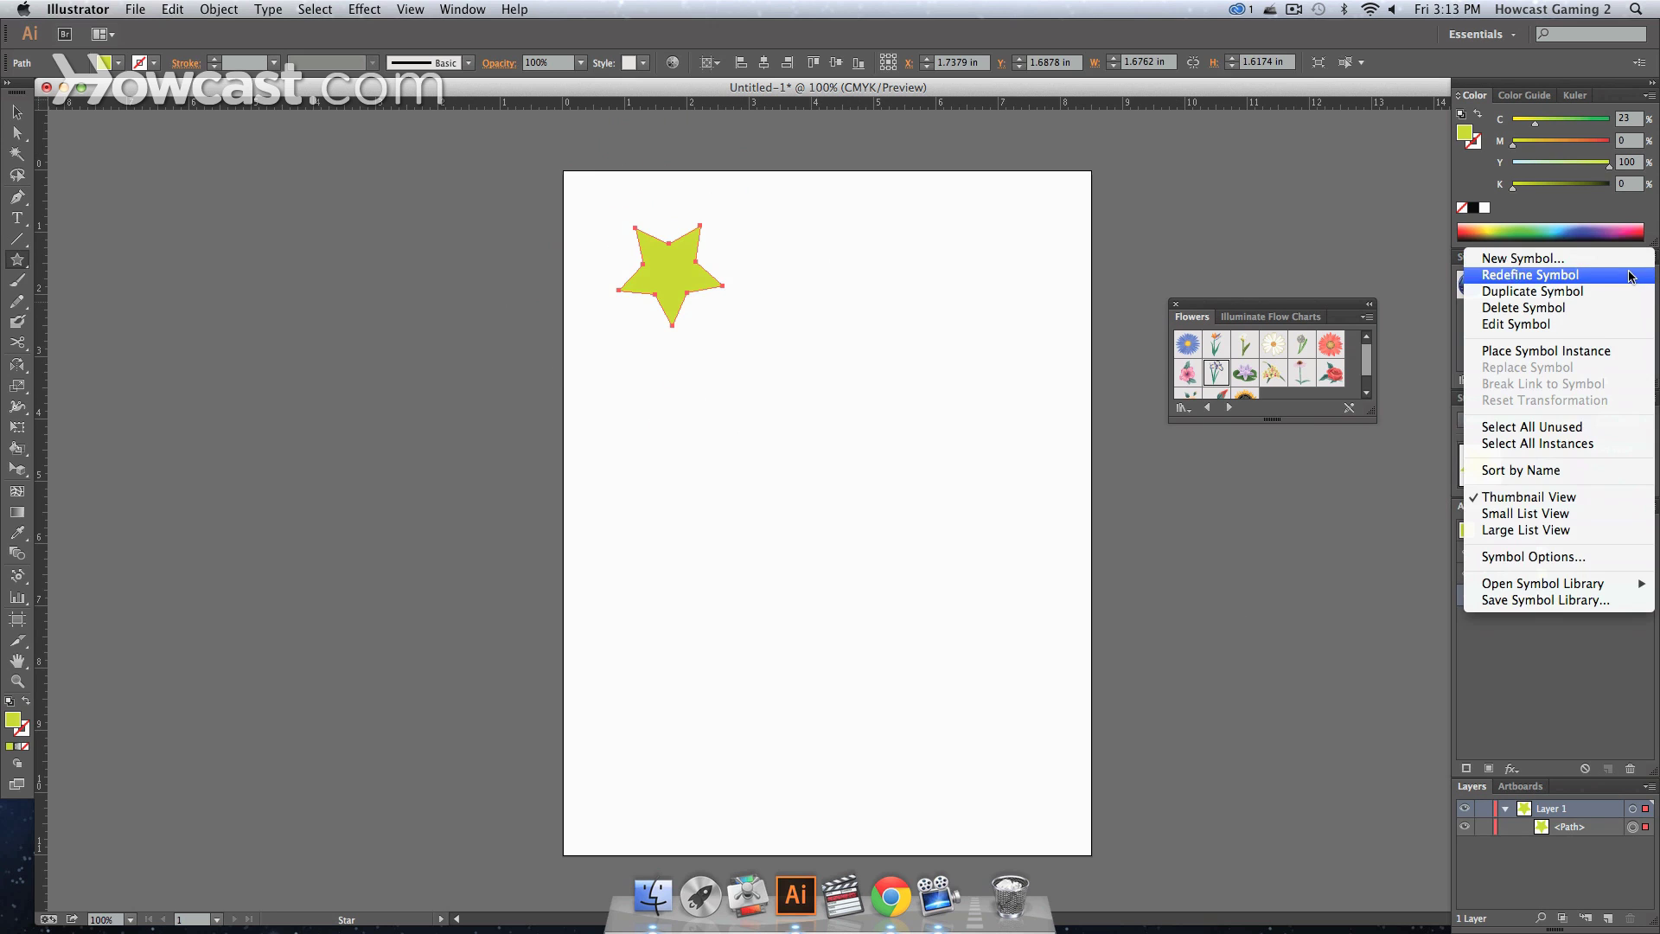
click(1629, 257)
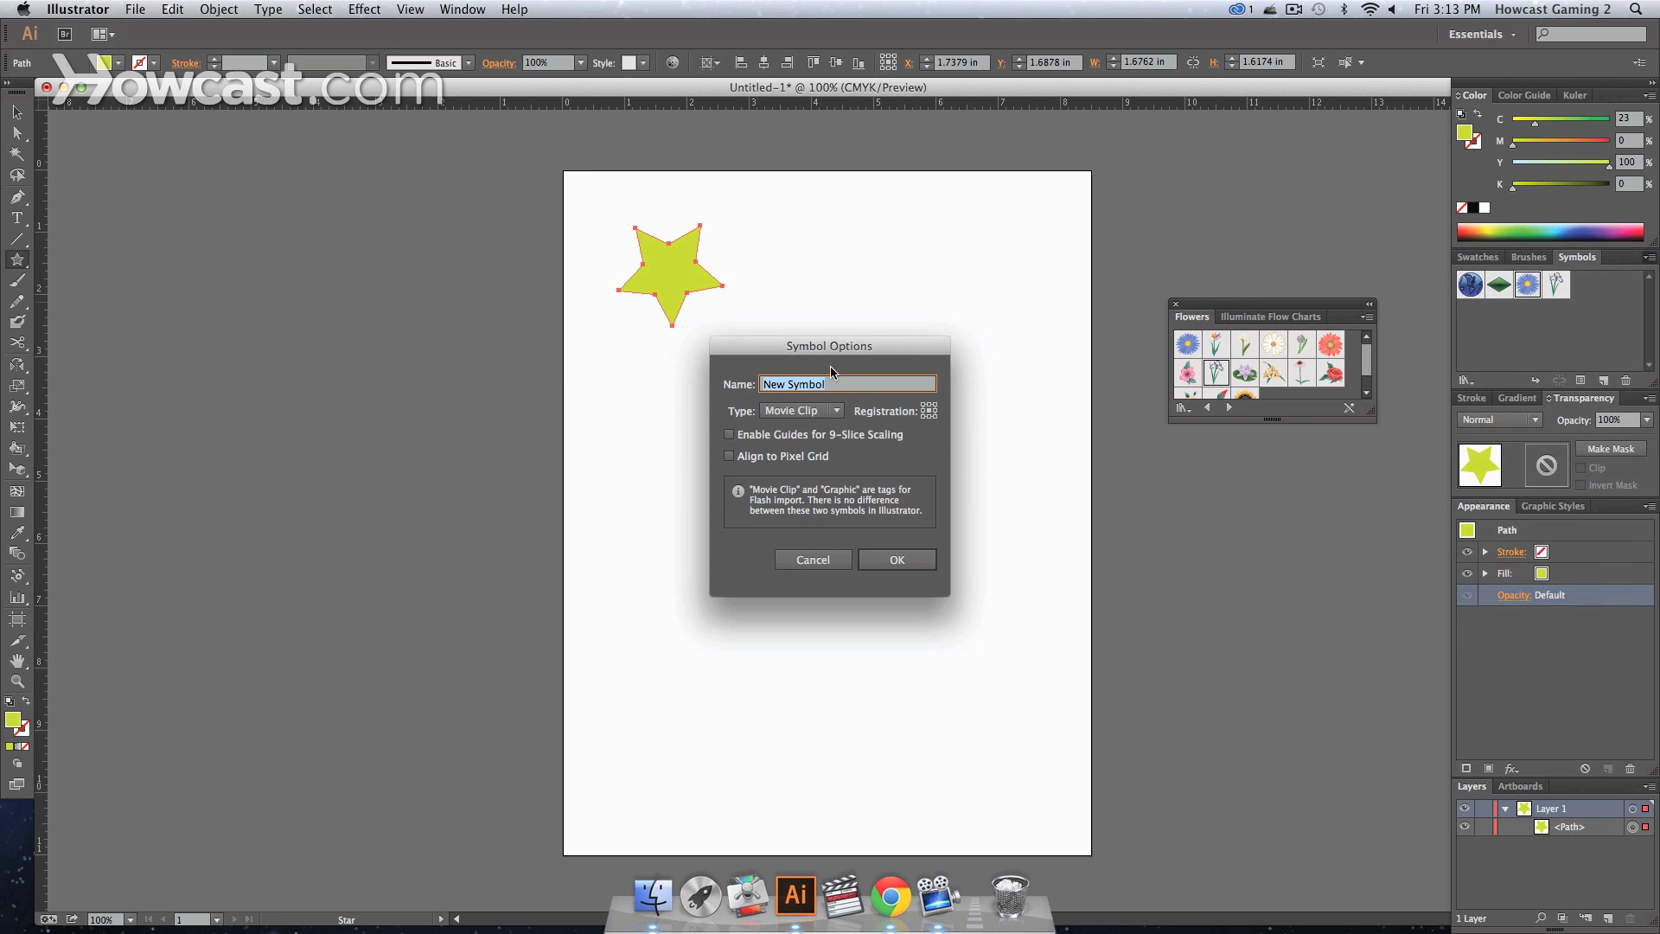
drag(833, 345, 391, 273)
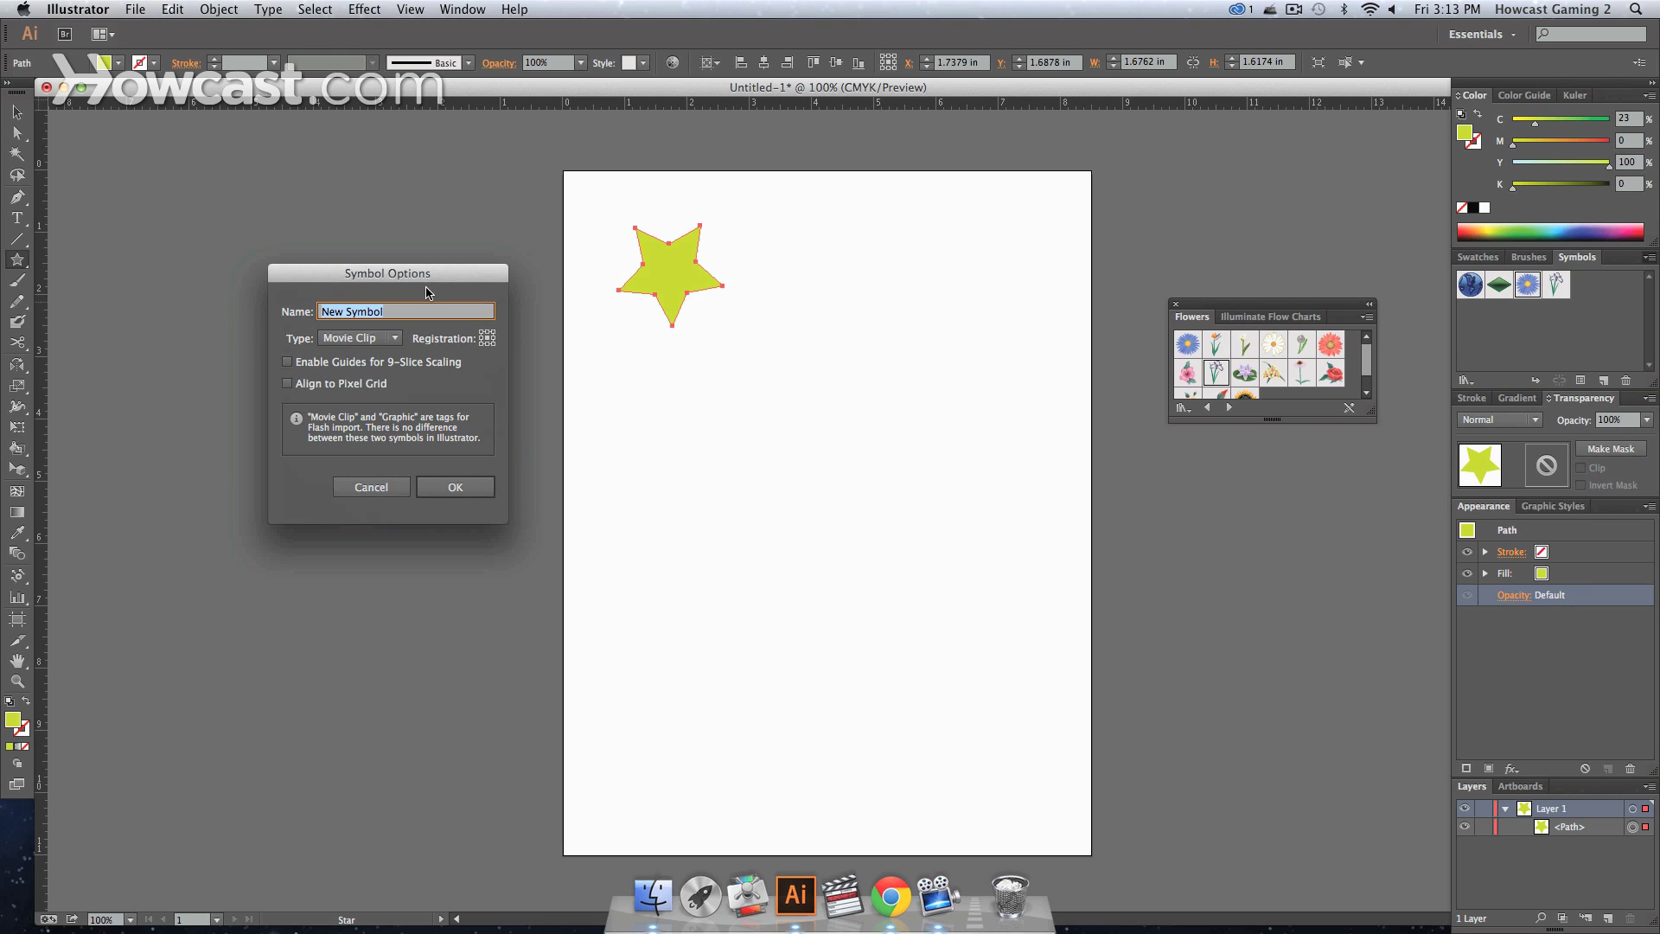
text(Mario Star)
click(356, 339)
click(361, 375)
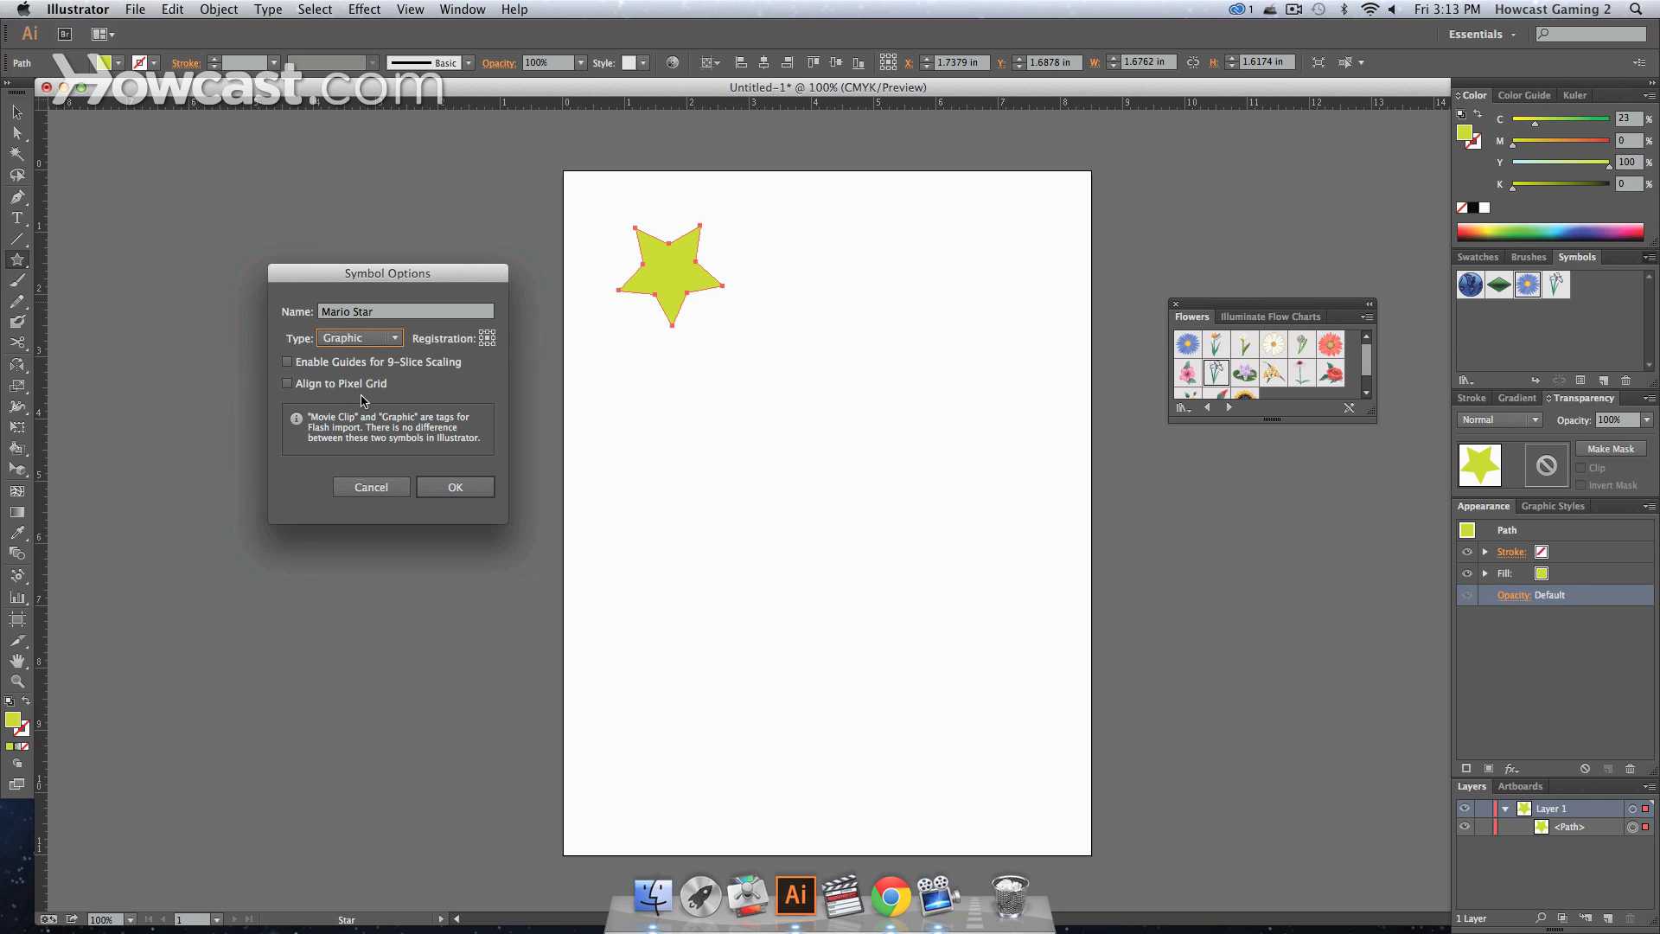
click(447, 488)
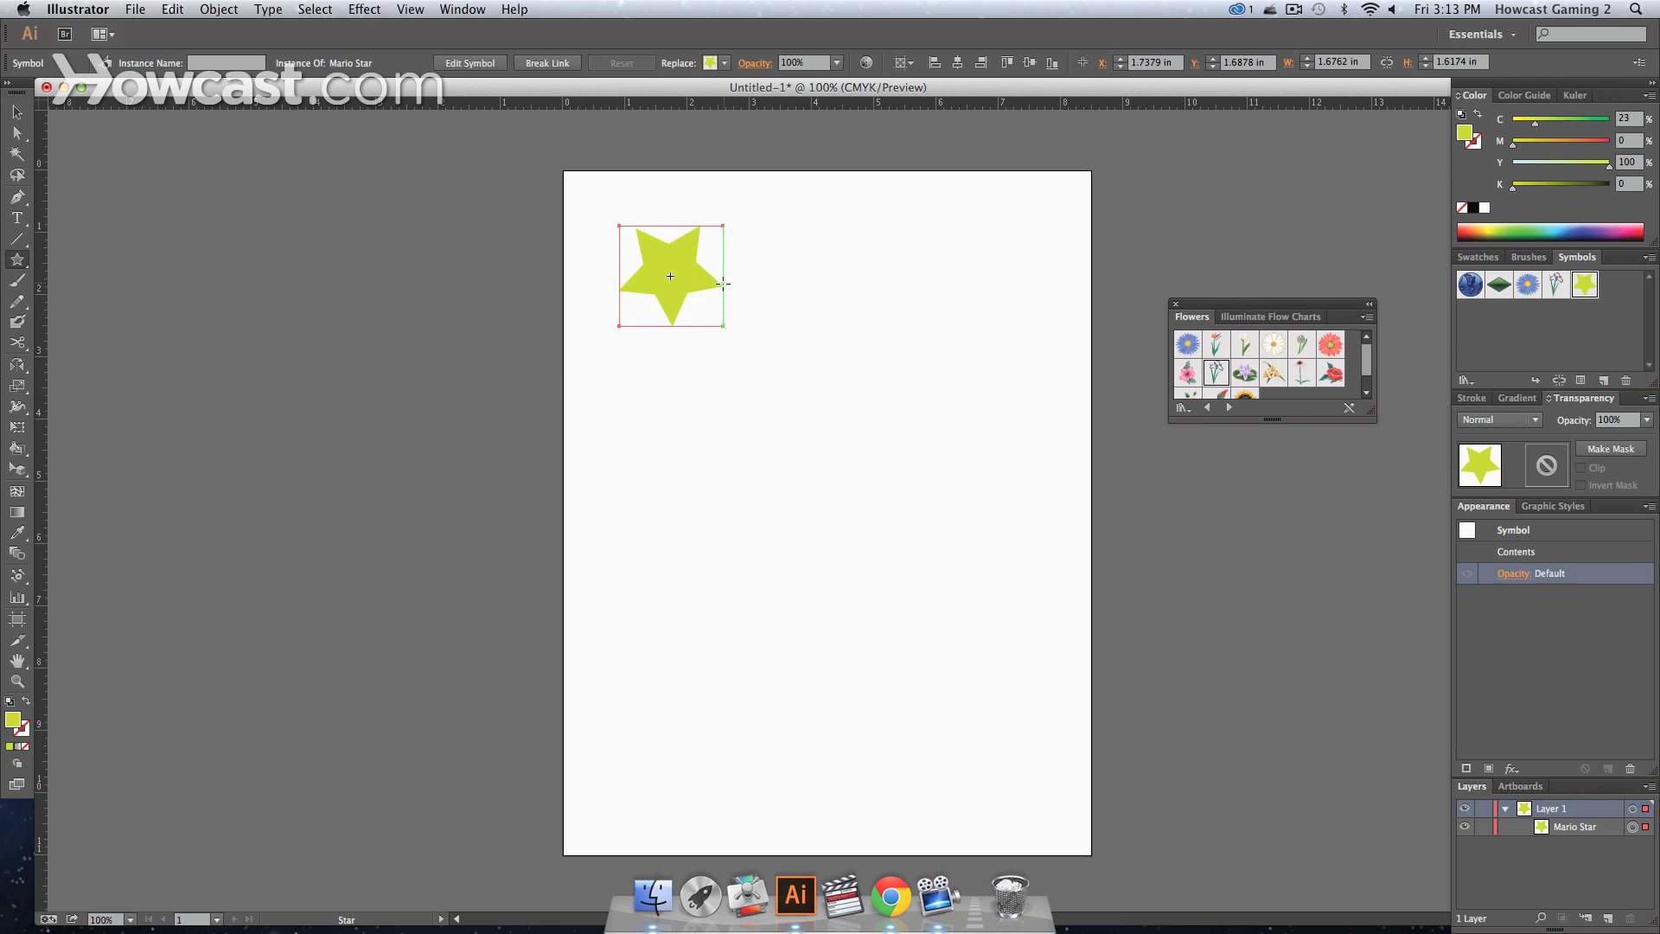
Delete the Mario Star instance from the artboard
key(v)
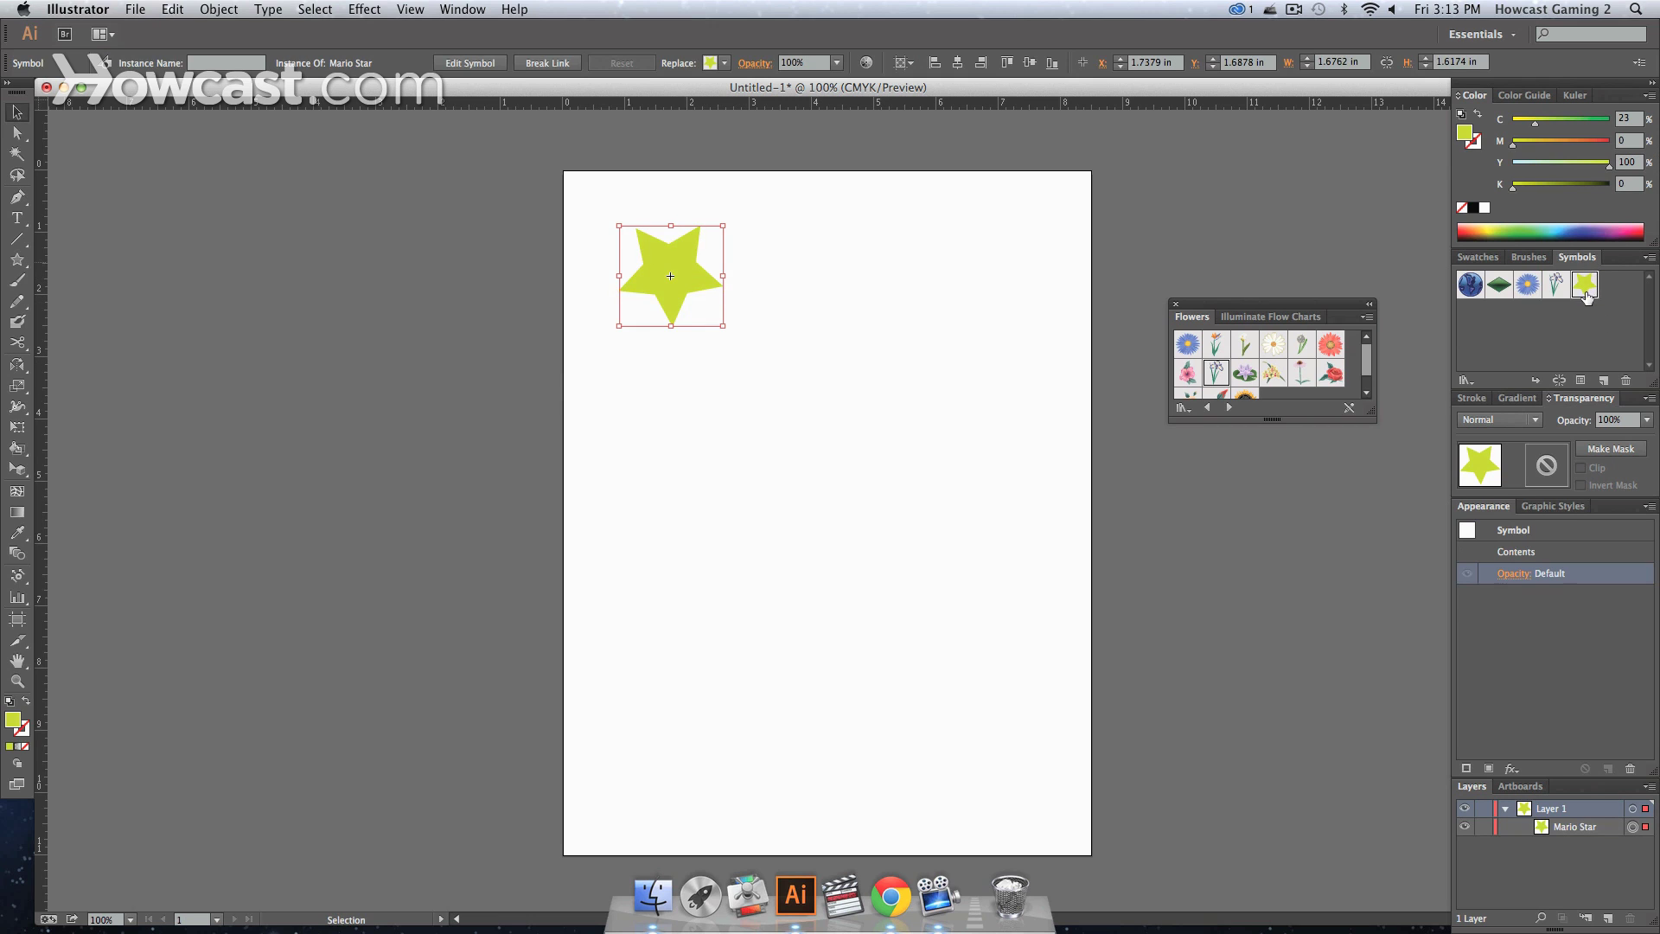
click(675, 464)
click(679, 312)
key(Delete)
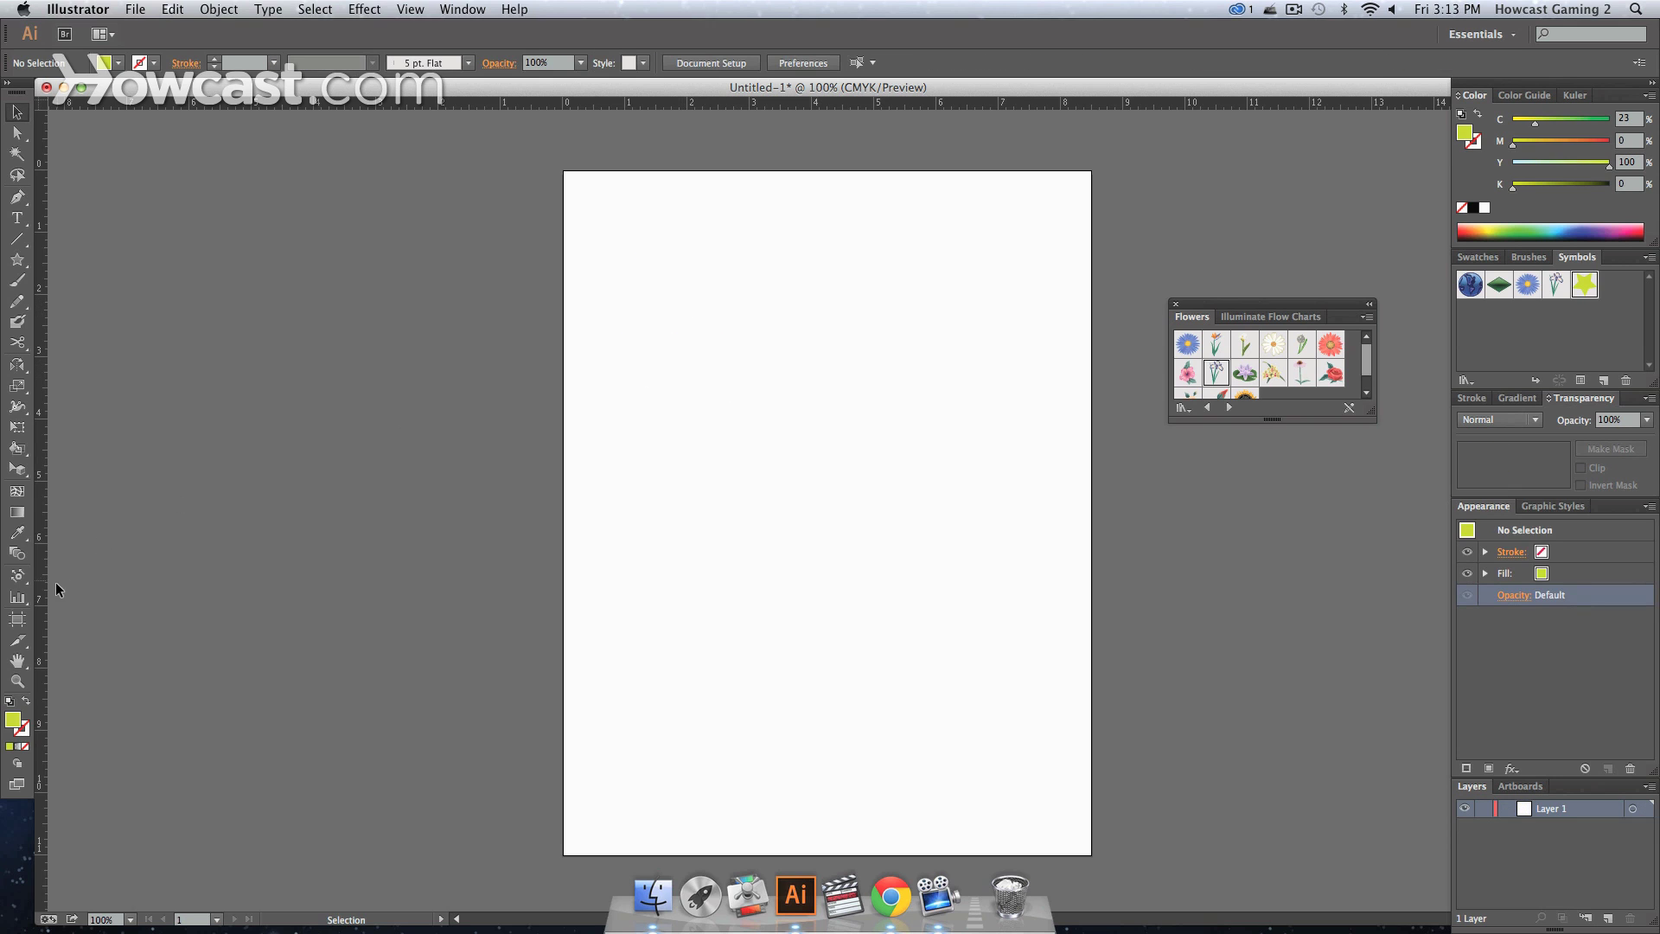
Spray Mario Star symbols across the artboard with the Symbol Sprayer
click(17, 576)
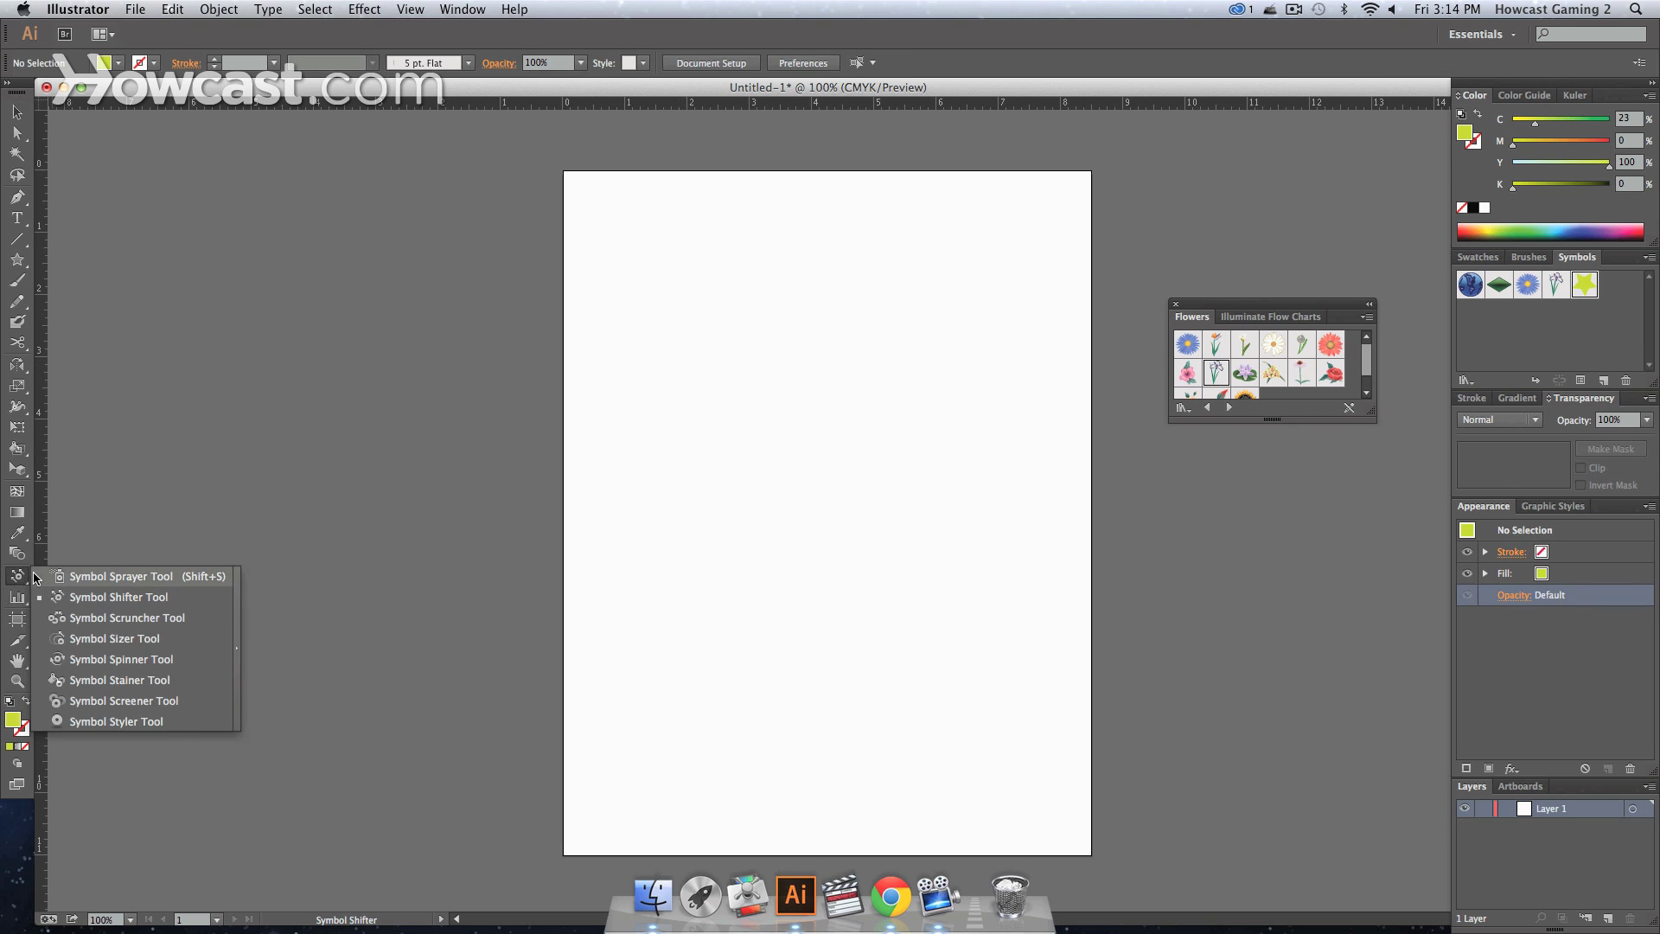
click(58, 576)
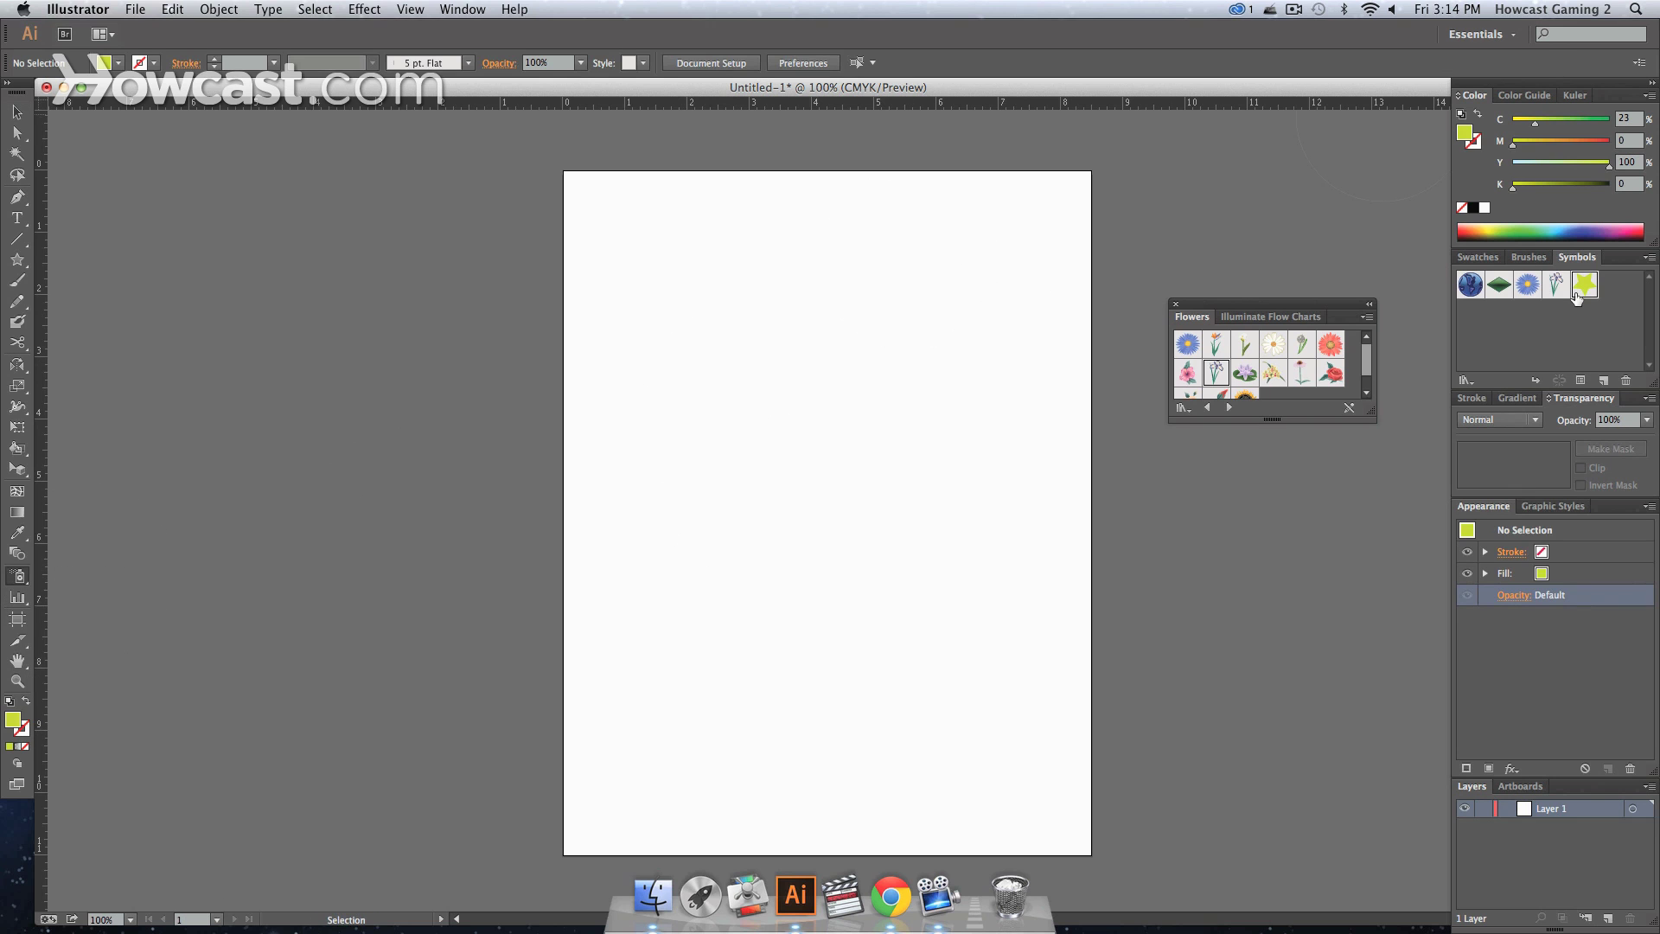
mouse_move(711, 508)
mouse_down()
mouse_move(707, 445)
mouse_move(775, 348)
mouse_move(891, 342)
mouse_move(897, 468)
mouse_move(680, 523)
mouse_move(635, 670)
mouse_move(1018, 718)
mouse_move(954, 498)
mouse_move(636, 484)
mouse_move(956, 233)
mouse_move(627, 397)
mouse_move(750, 337)
mouse_move(604, 744)
mouse_up()
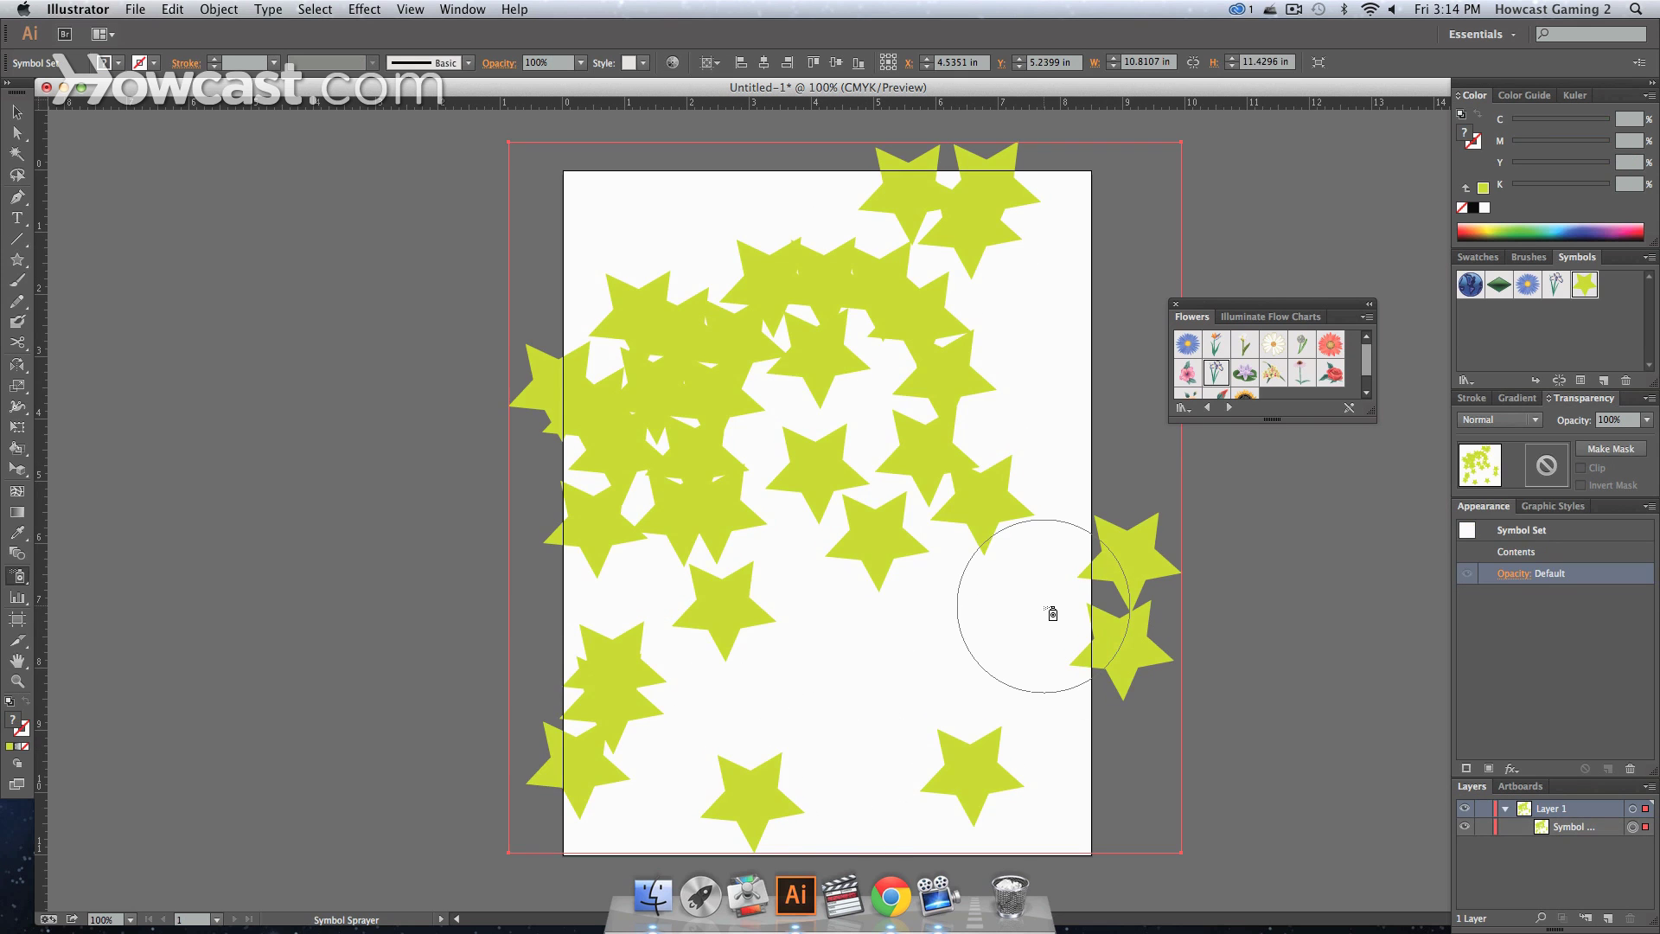
Rotate the stars near the artboard's left edge with the Symbol Spinner
click(18, 577)
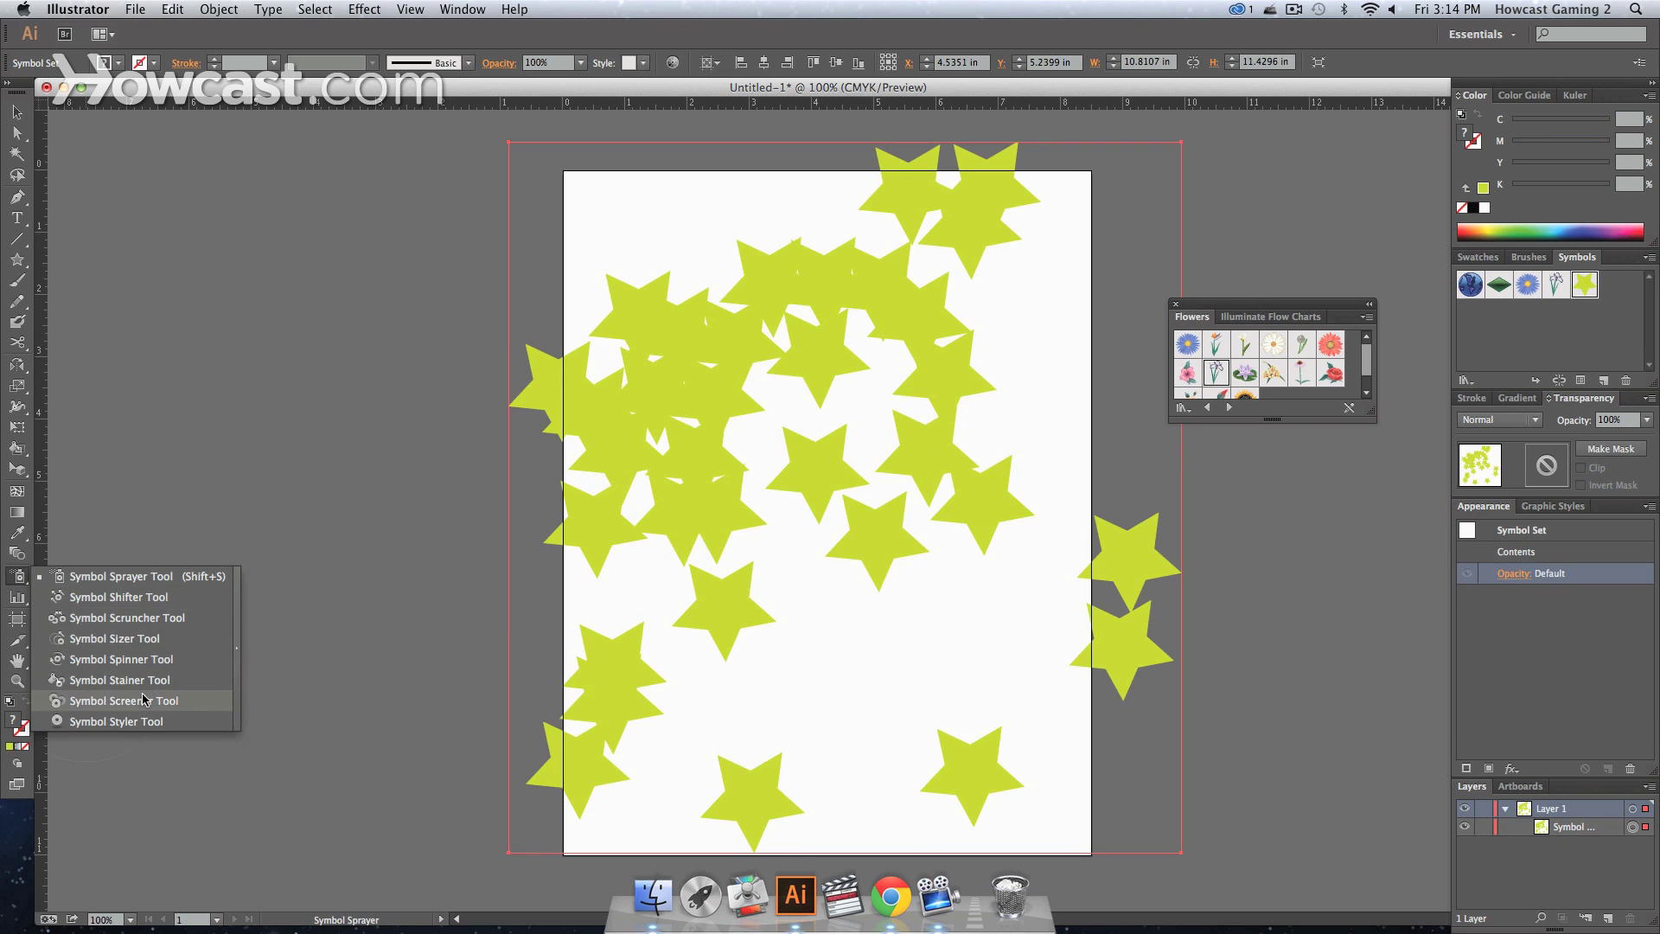
click(145, 660)
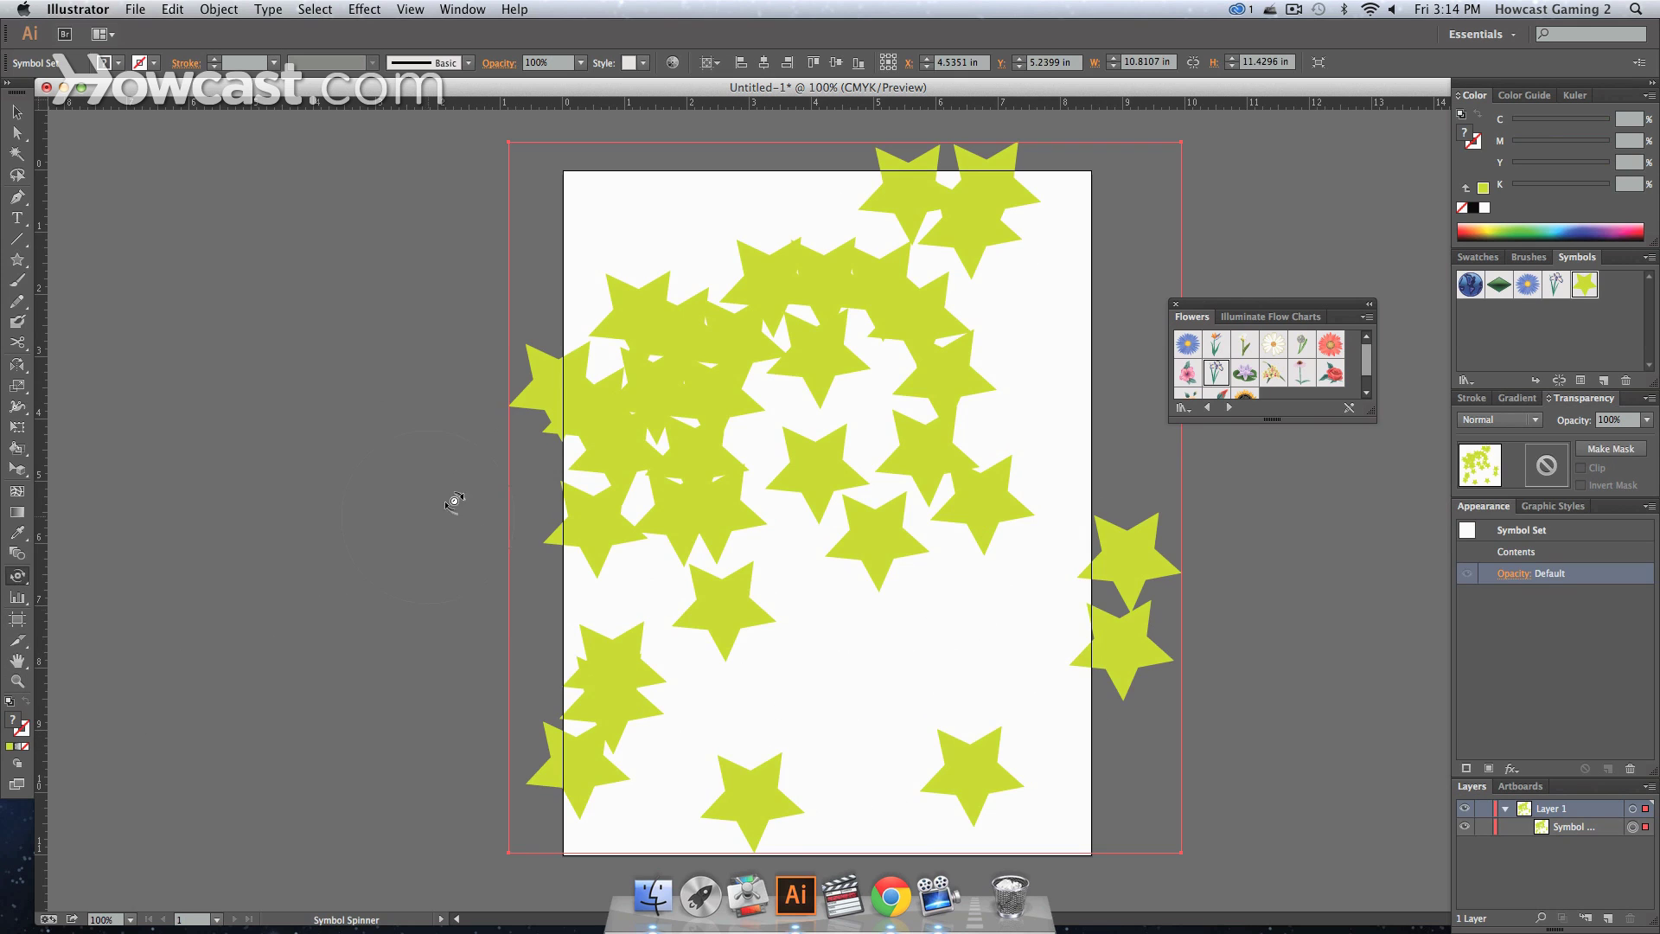
mouse_move(452, 500)
mouse_down()
mouse_move(601, 413)
mouse_move(576, 443)
mouse_move(672, 484)
mouse_move(803, 470)
mouse_move(912, 497)
mouse_move(841, 636)
mouse_move(689, 711)
mouse_move(732, 386)
mouse_move(792, 441)
mouse_move(819, 430)
mouse_move(748, 288)
mouse_move(546, 465)
mouse_move(539, 534)
mouse_move(1033, 313)
mouse_move(1034, 174)
mouse_move(786, 186)
mouse_up()
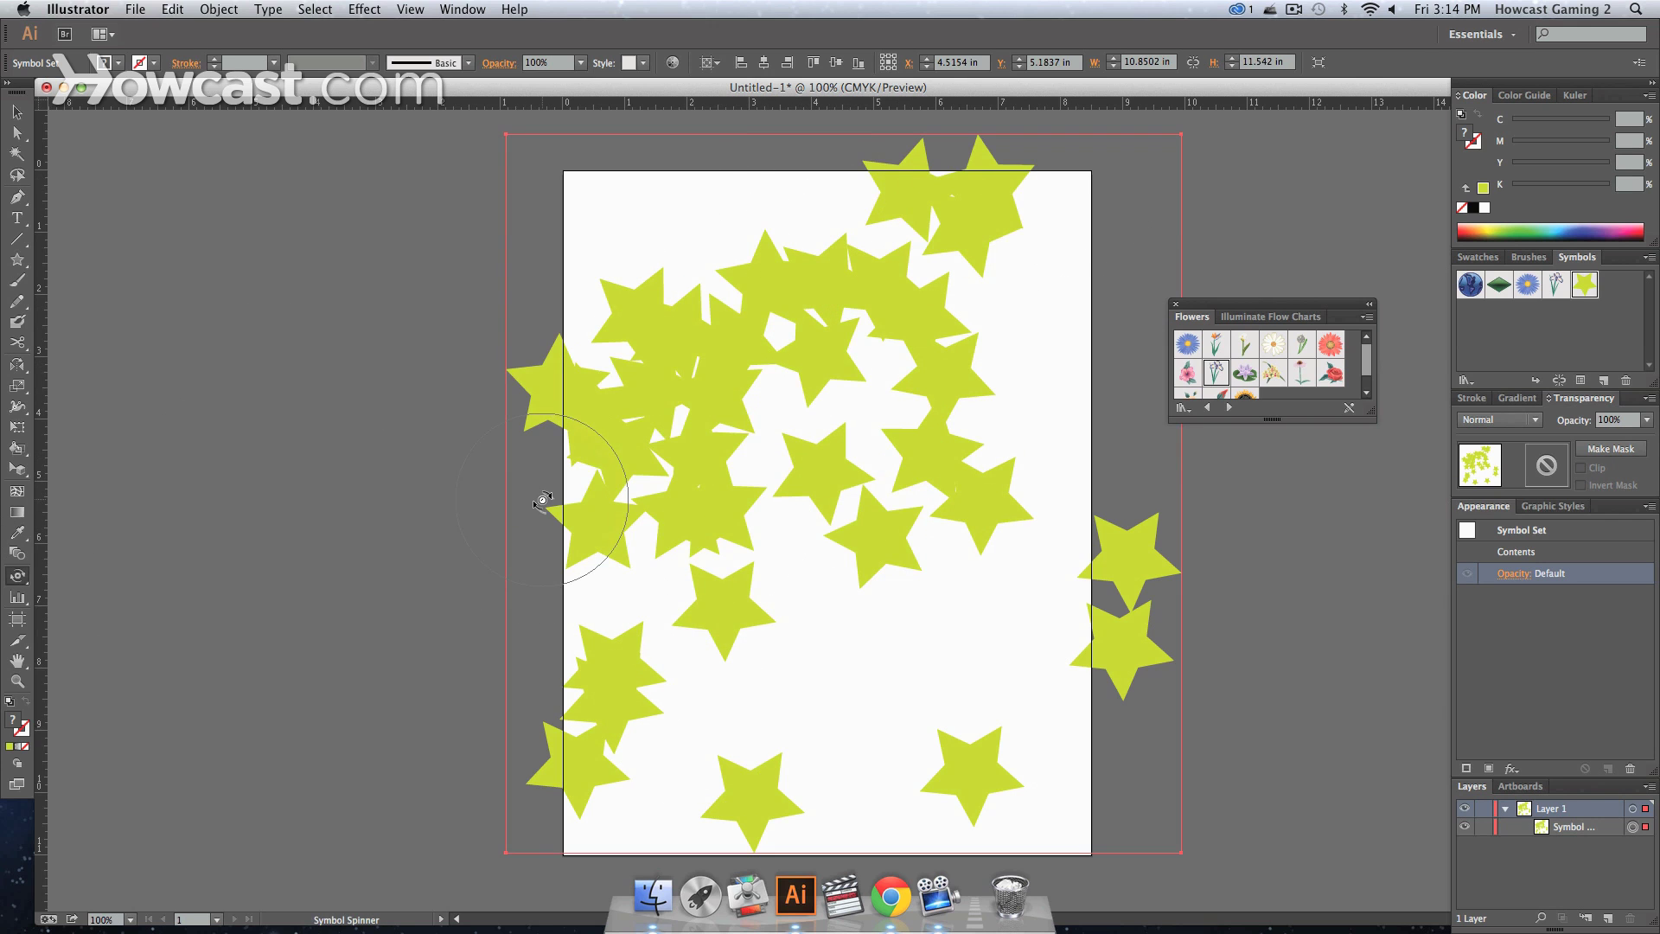